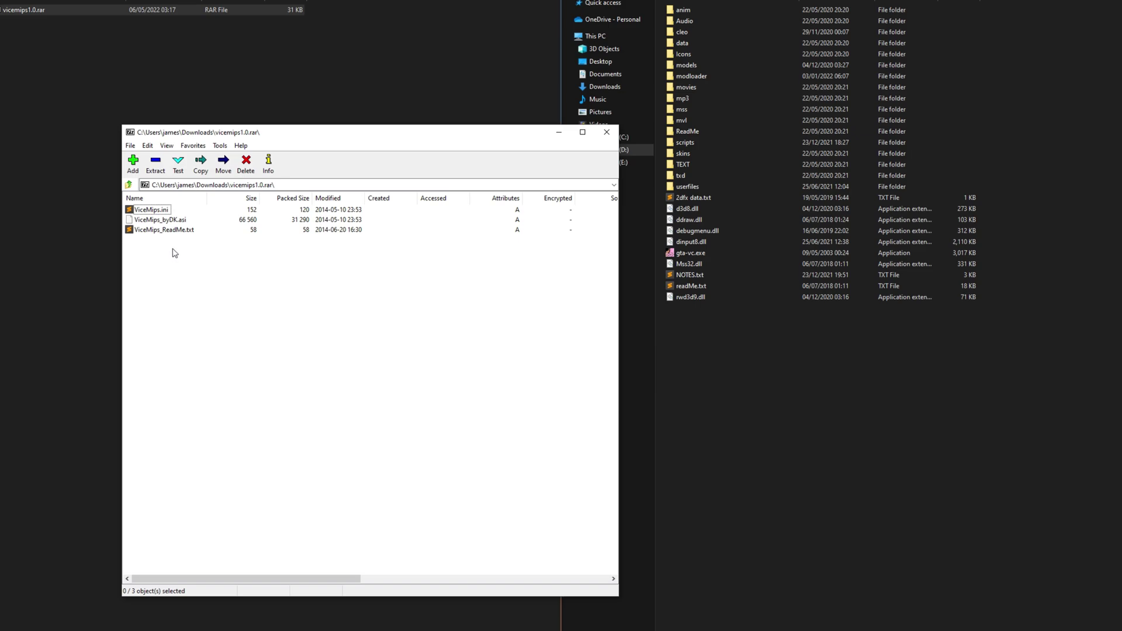
Select ViceMips.ini and ViceMips_byDK.asi in the vicemips1.0.rar archive listing
drag(205, 225, 795, 344)
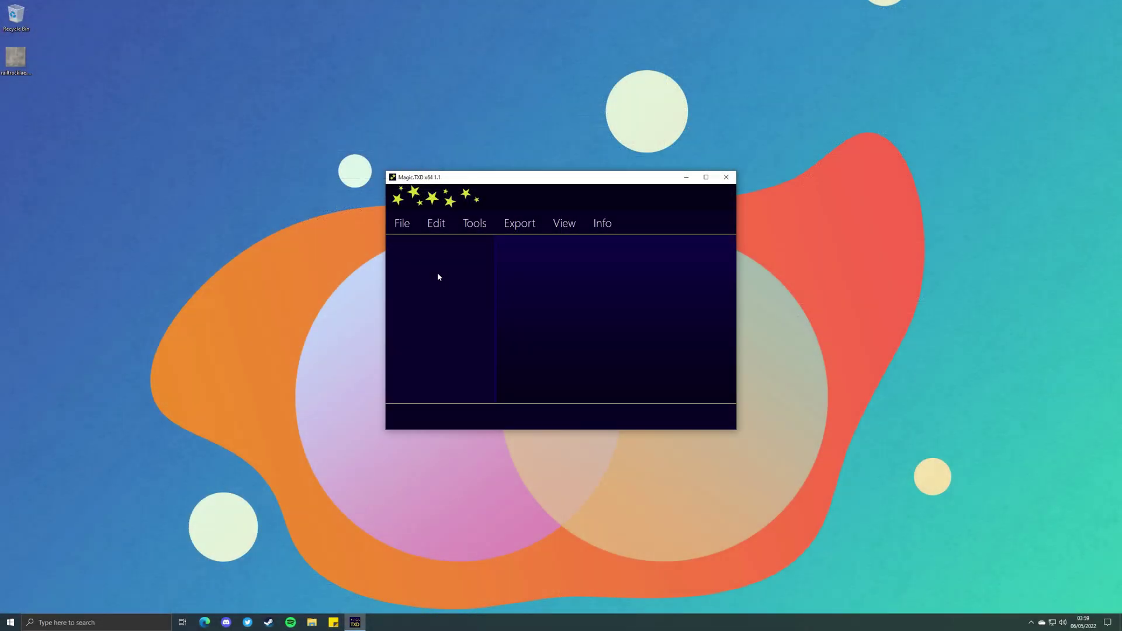
Load railtracklae.txd into Magic.TXD, show its 1024x1024 DXT1 ws_traintrax1 texture, and maximize the window
click(22, 61)
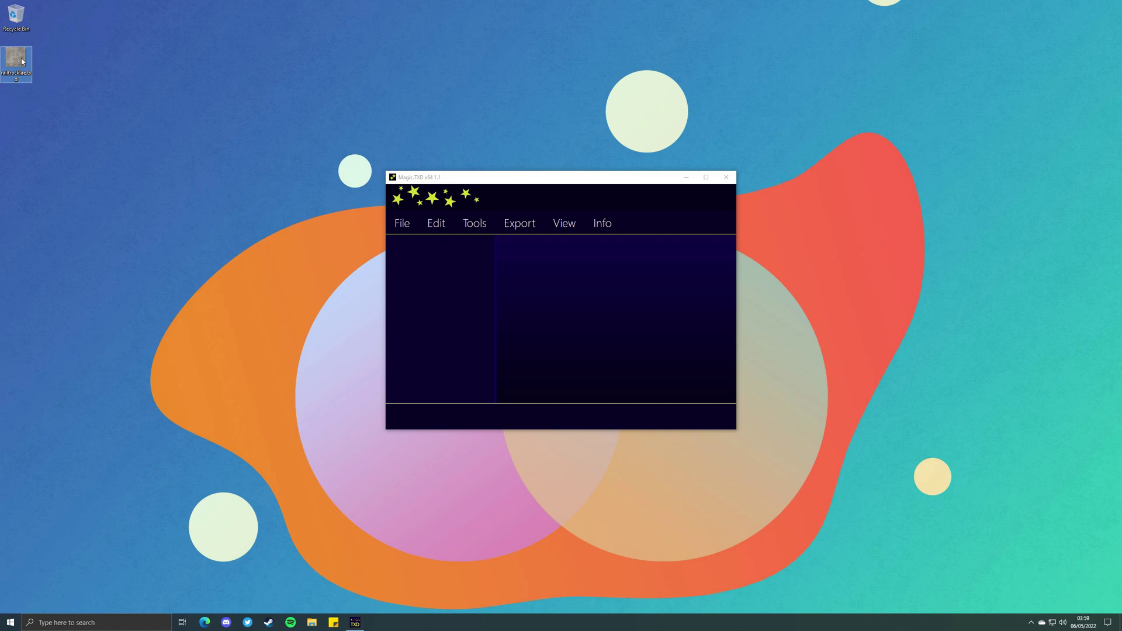
drag(22, 61, 462, 303)
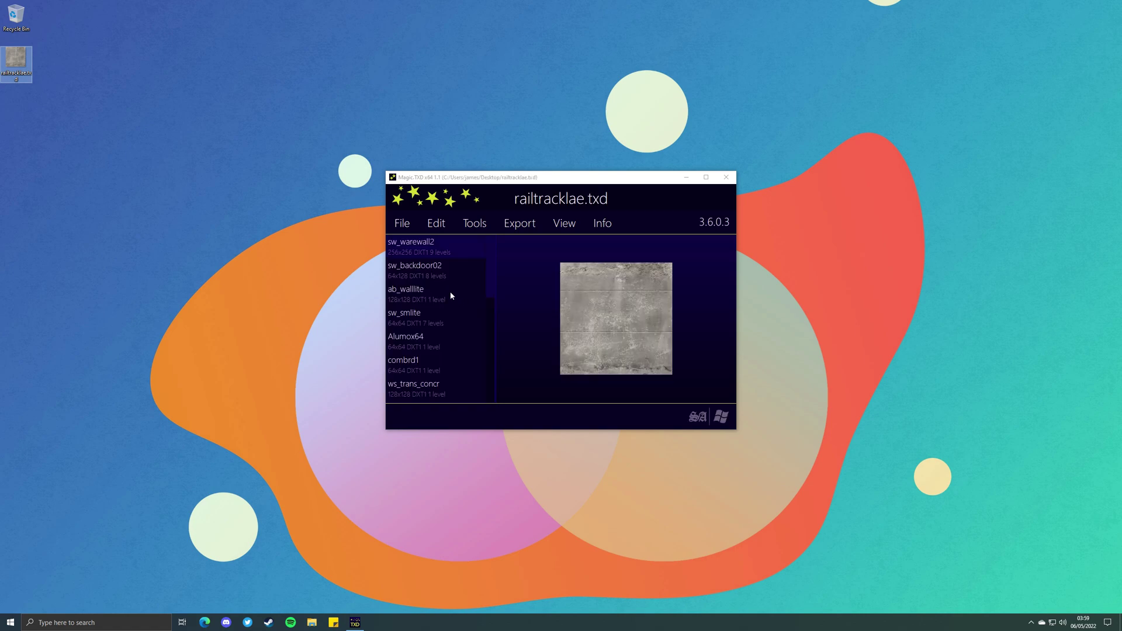
click(402, 223)
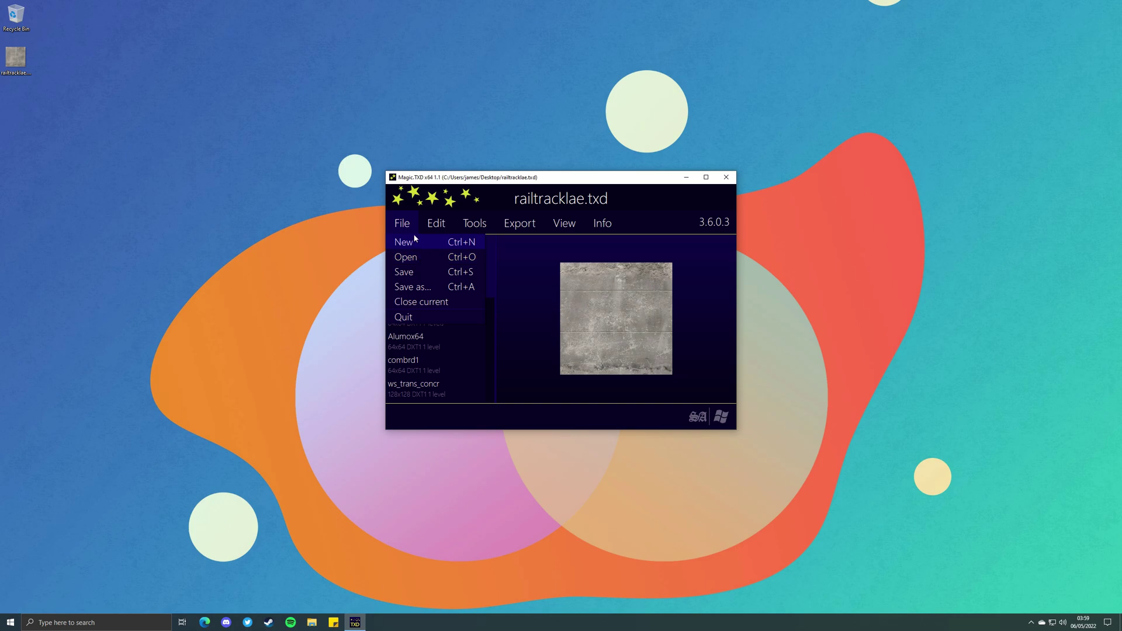
key(Escape)
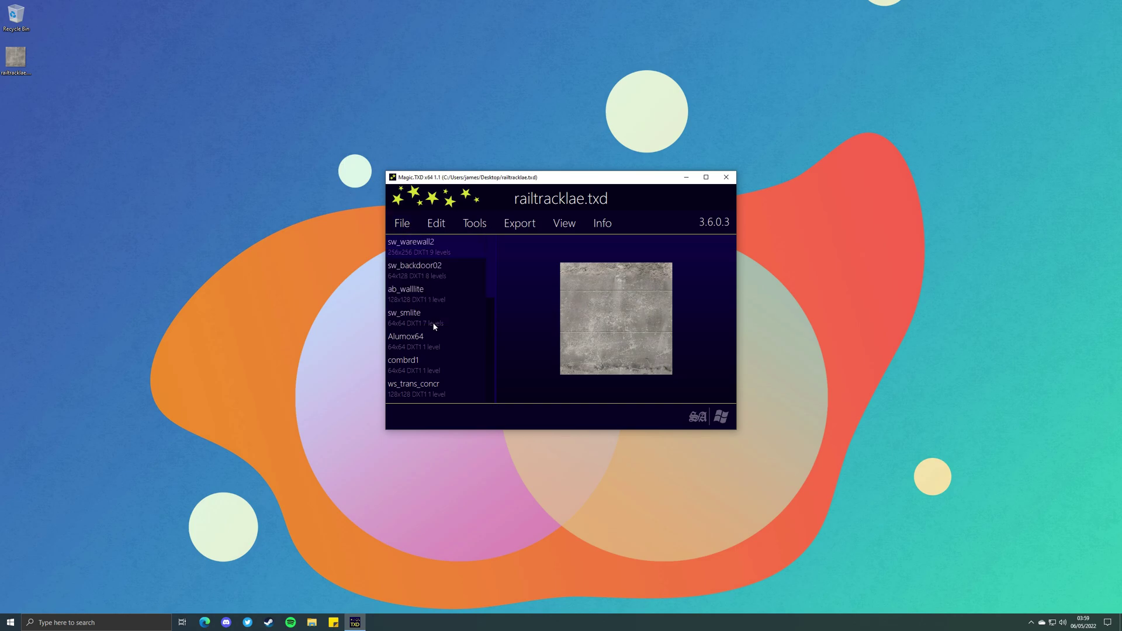
scroll(435, 327, down, 5)
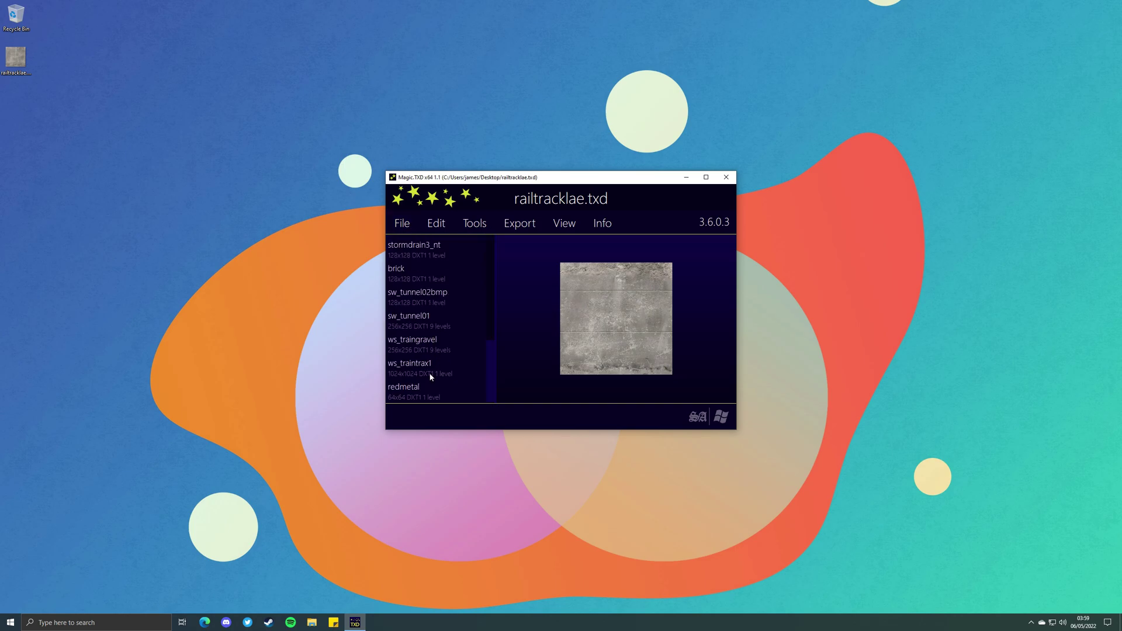
click(425, 369)
click(706, 177)
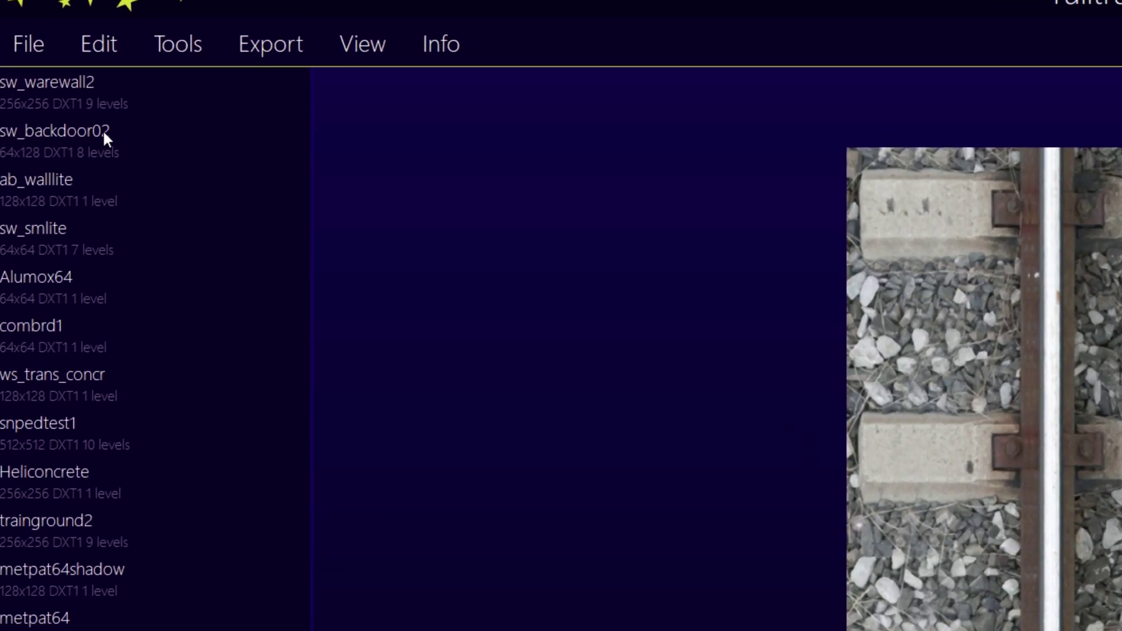
Generate mip levels for ws_traintrax1, raising it from 1 to 11 levels
click(51, 49)
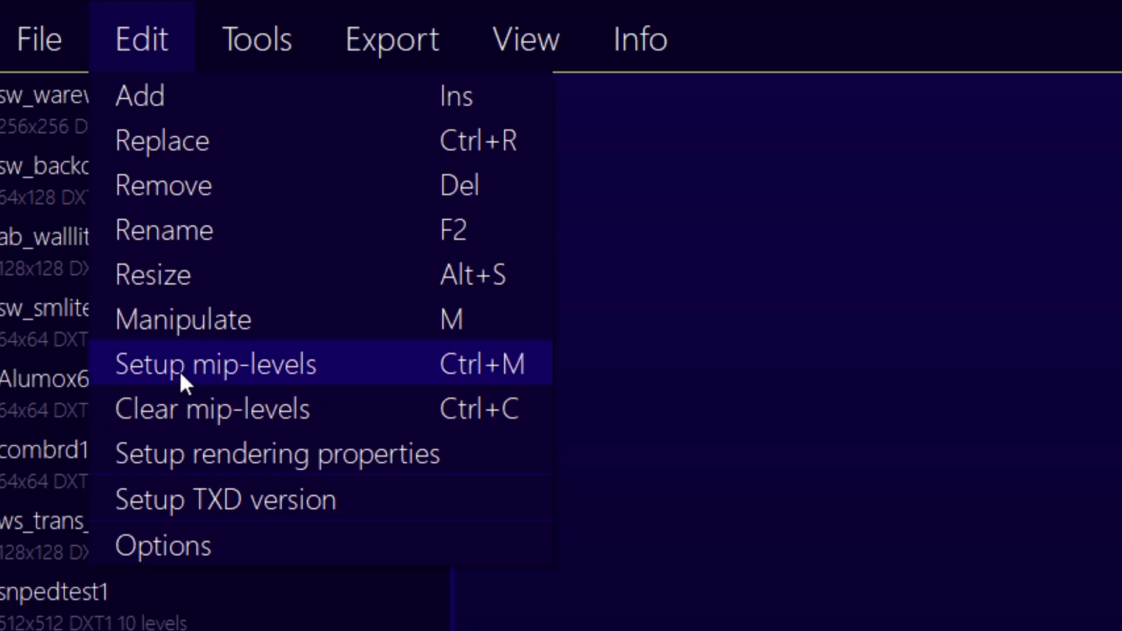
click(303, 370)
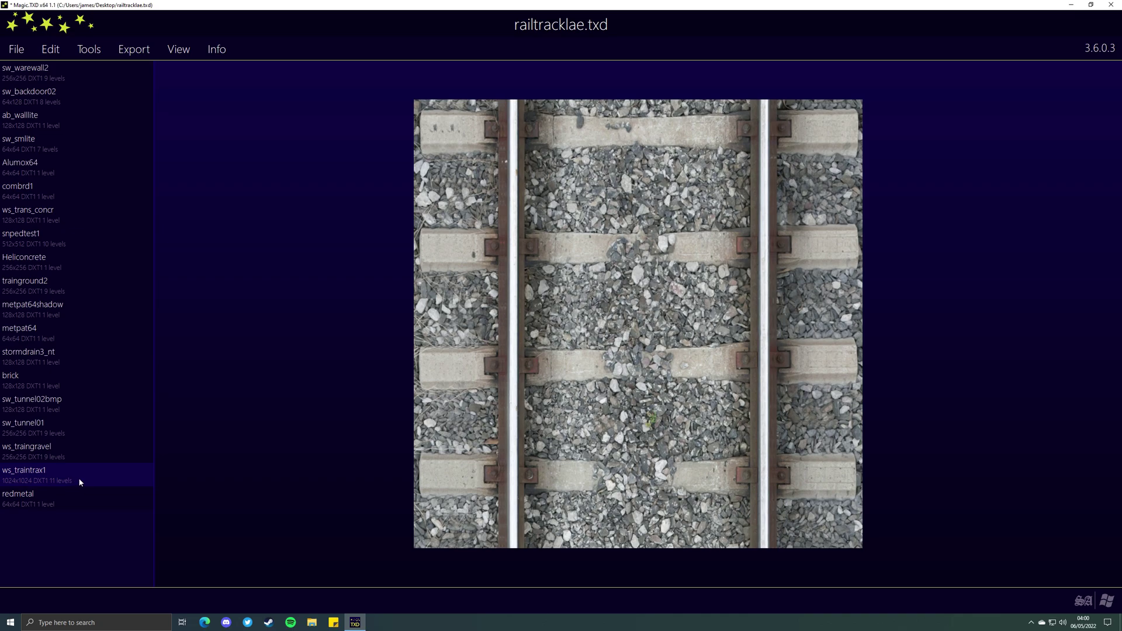
Save railtracklae.txd with ws_traintrax1's new mip levels
click(18, 50)
click(30, 101)
click(50, 49)
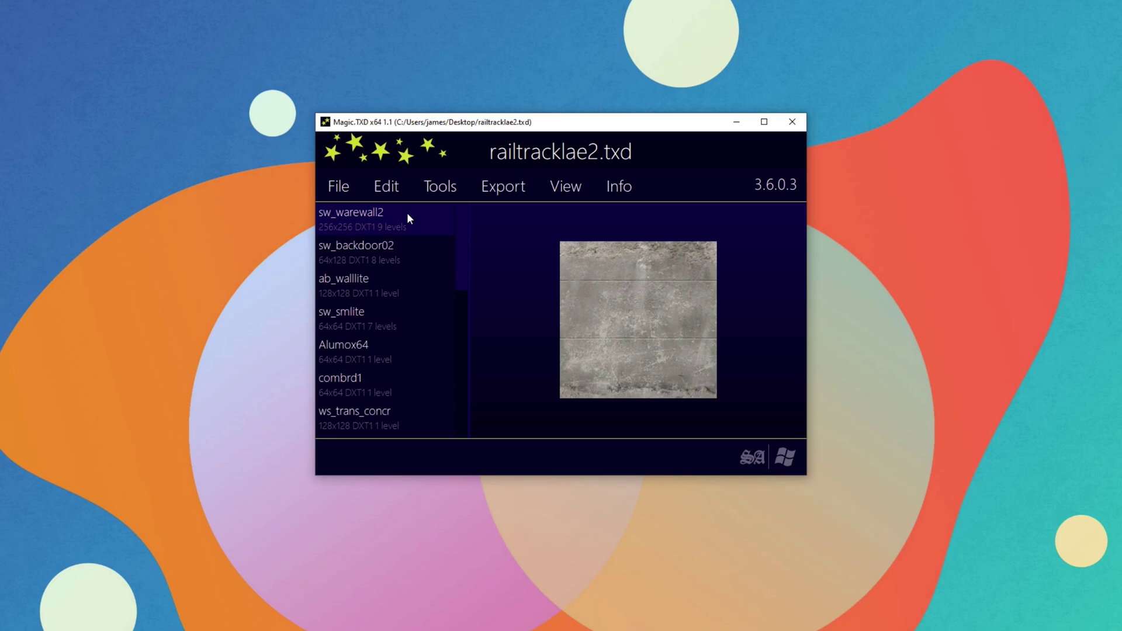
Replace ws_traintrax1 in railtracklae2.txd with the 1024x1024 image as compressed DXT1 with generated mipmaps
scroll(407, 212, down, 5)
click(397, 388)
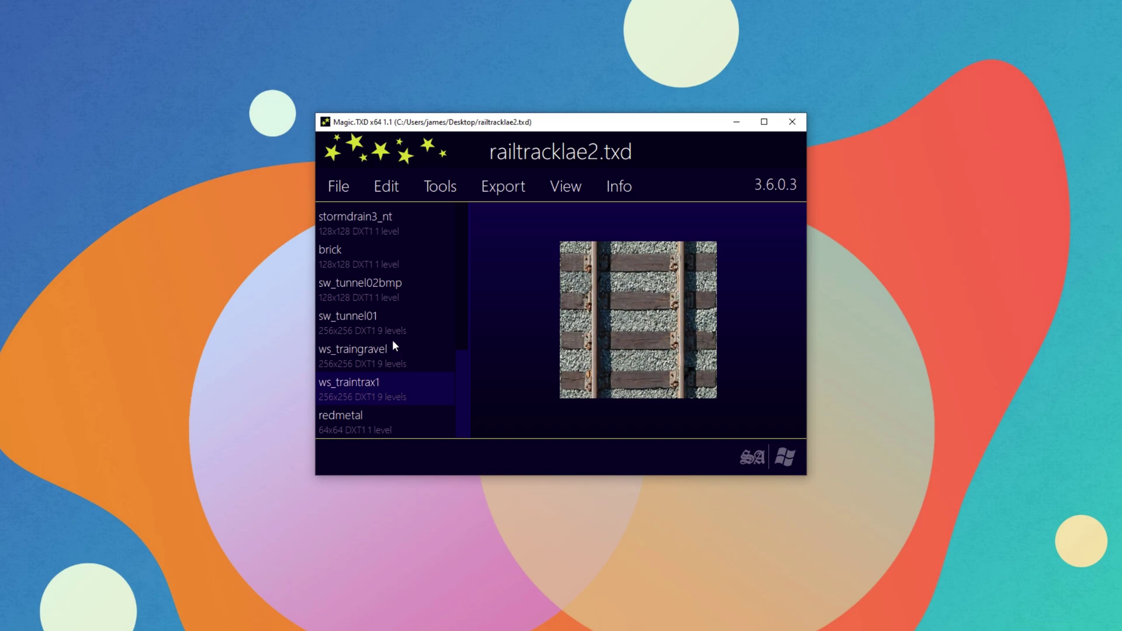
click(393, 194)
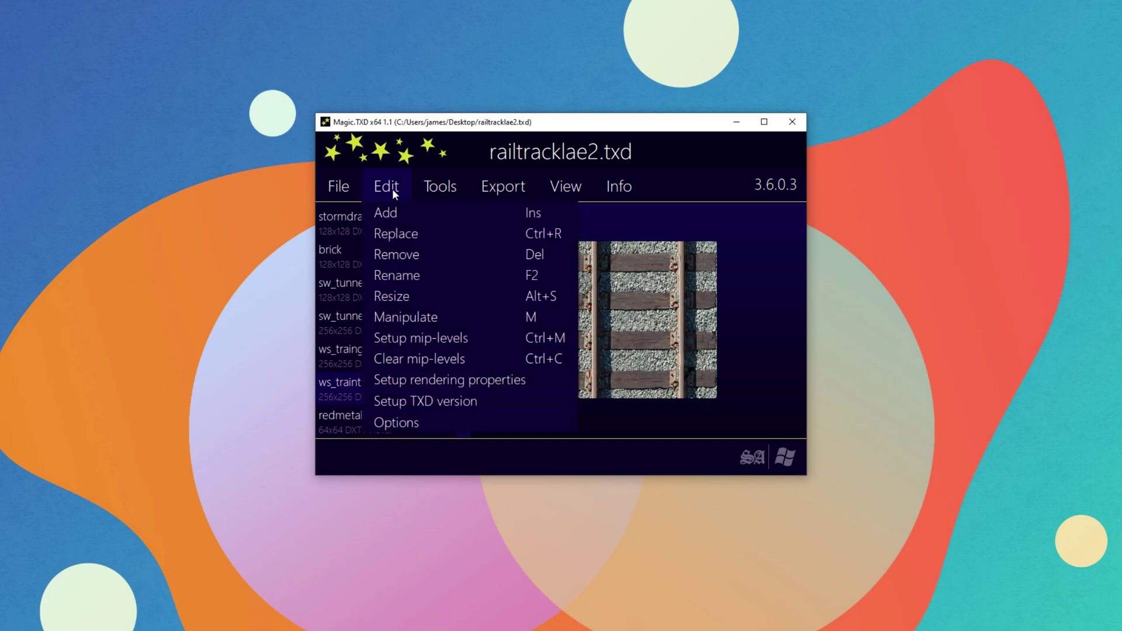
click(421, 238)
double_click(582, 383)
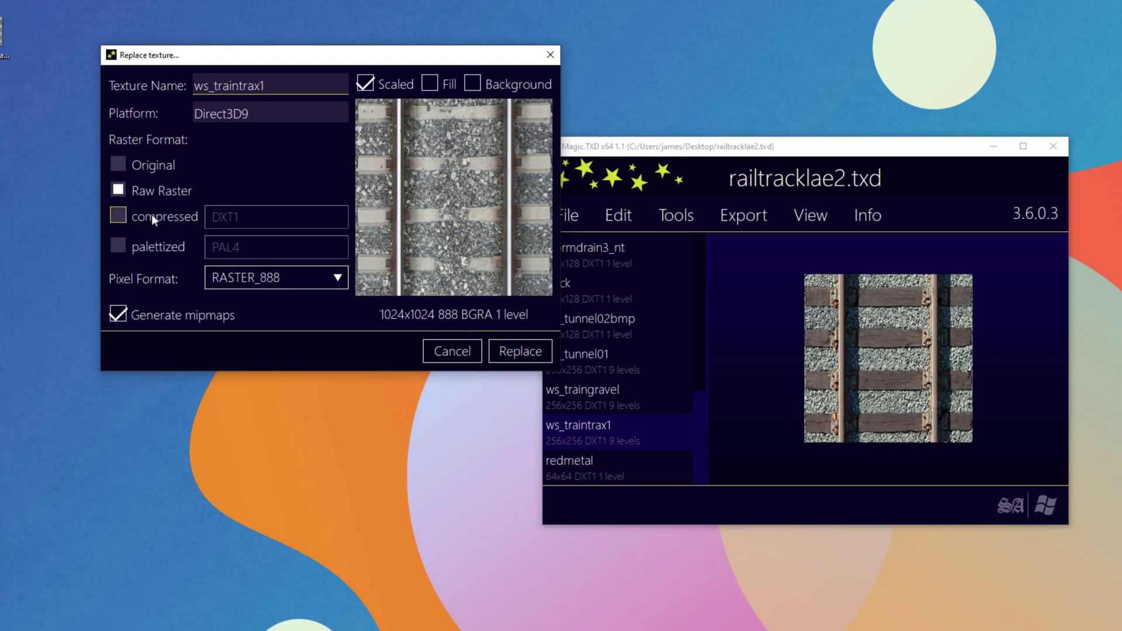
click(120, 215)
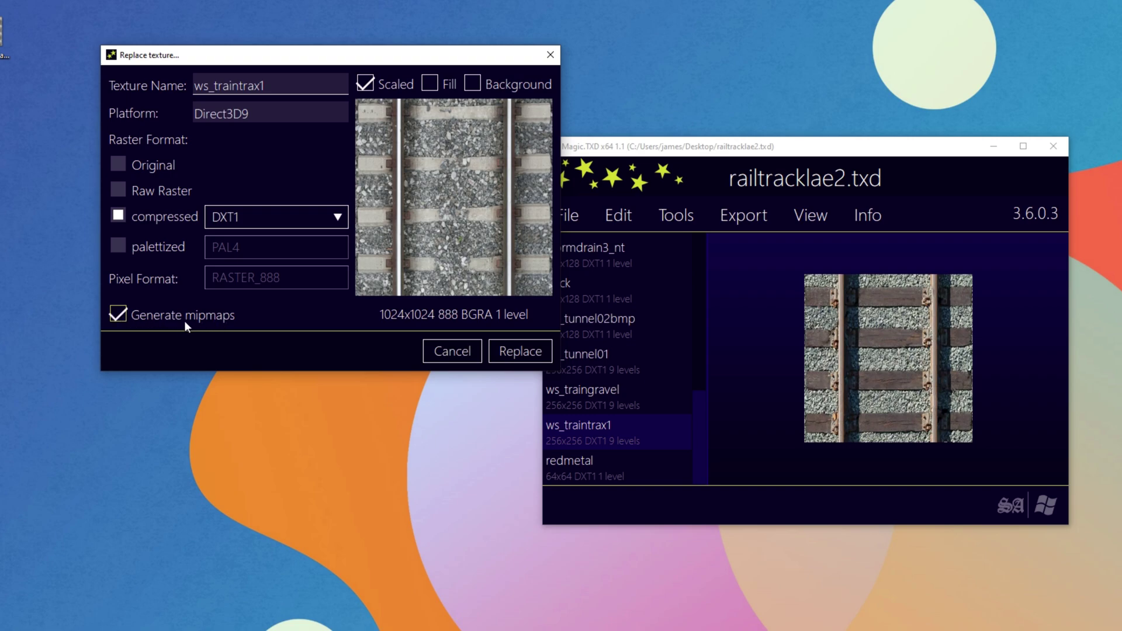
click(513, 357)
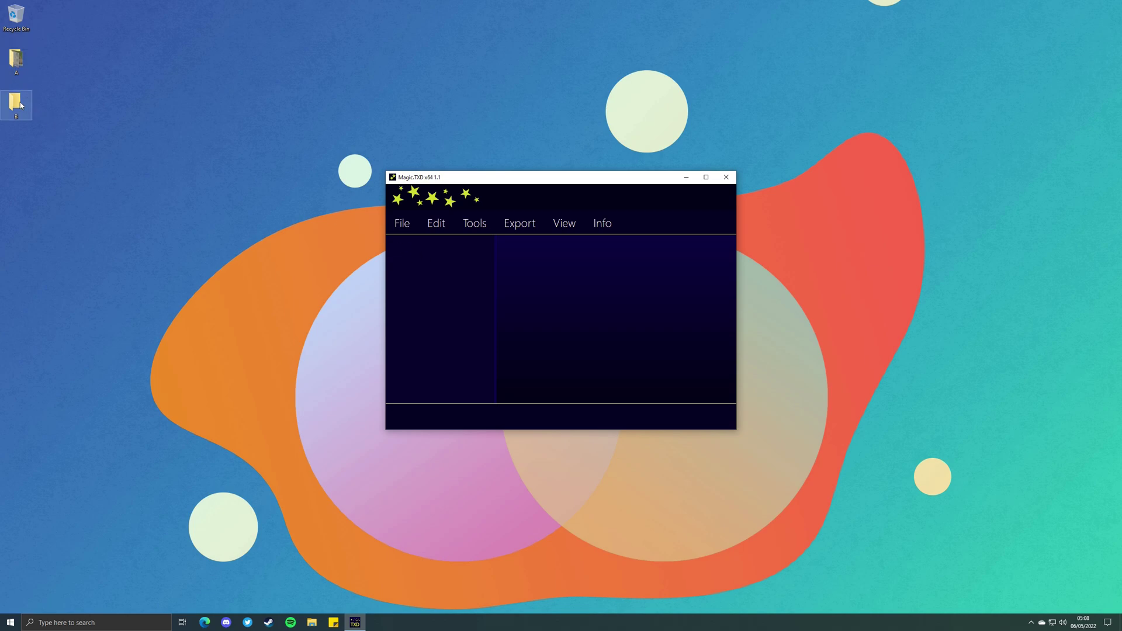
Open folder A and inspect railtracklae.txd's ws_traingravel and ws_traintrax1 textures in Magic.TXD
double_click(15, 58)
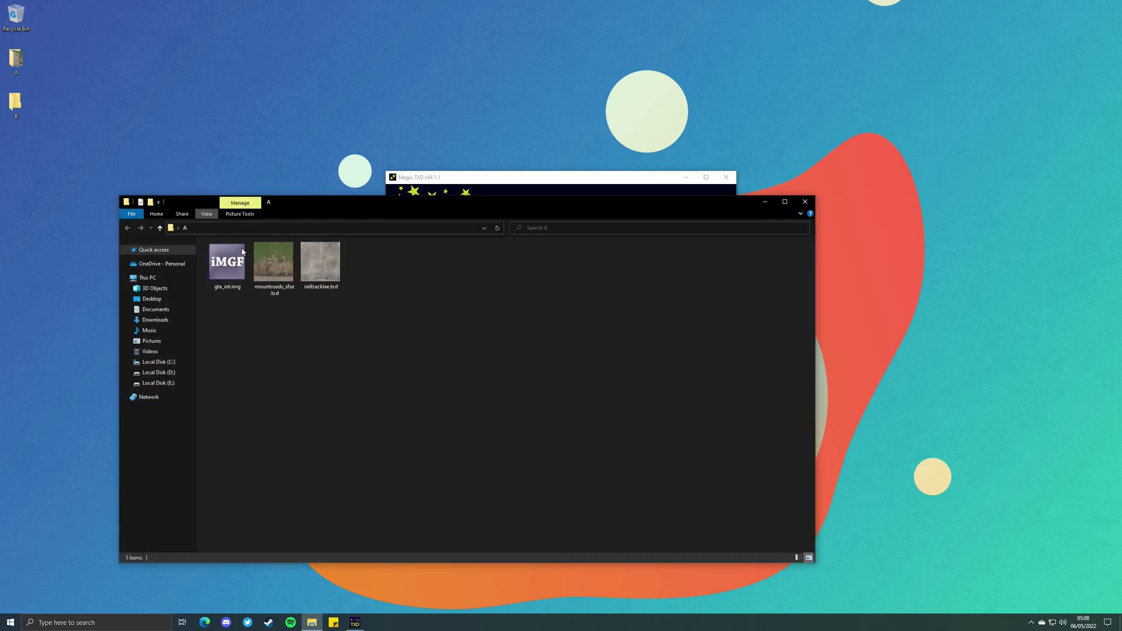
double_click(325, 274)
scroll(433, 304, down, 4)
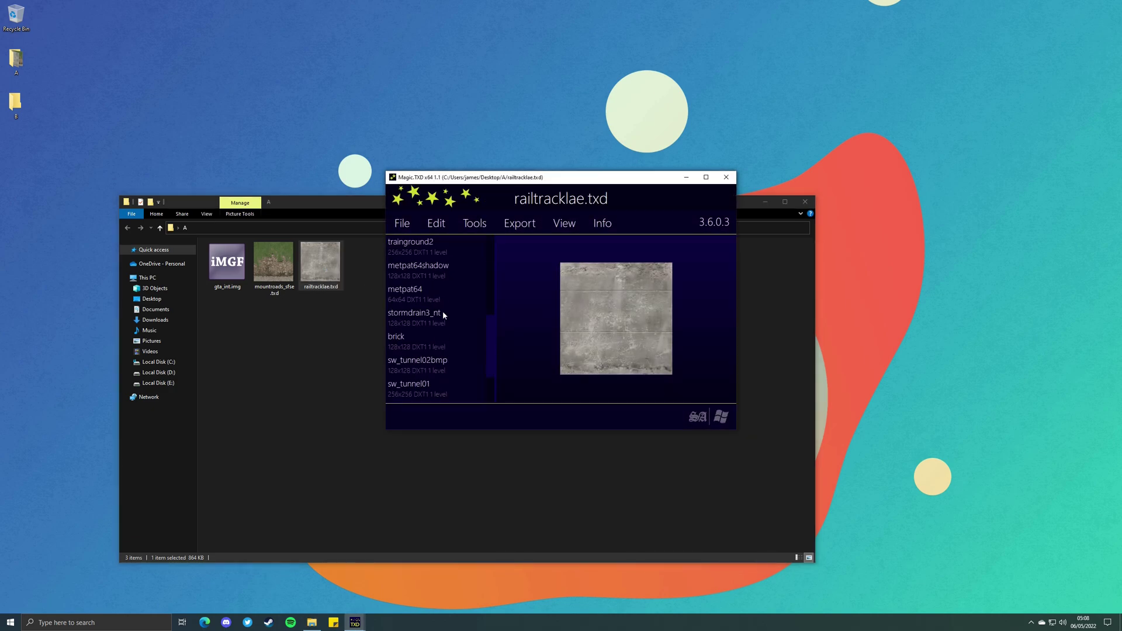
click(431, 372)
key(Up)
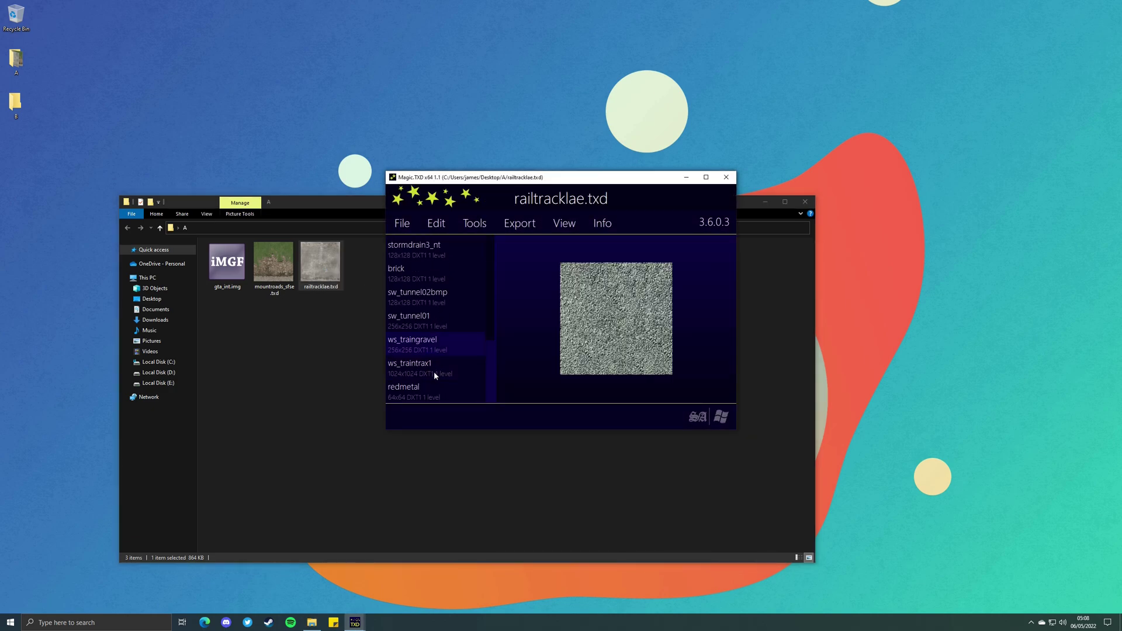
key(Down)
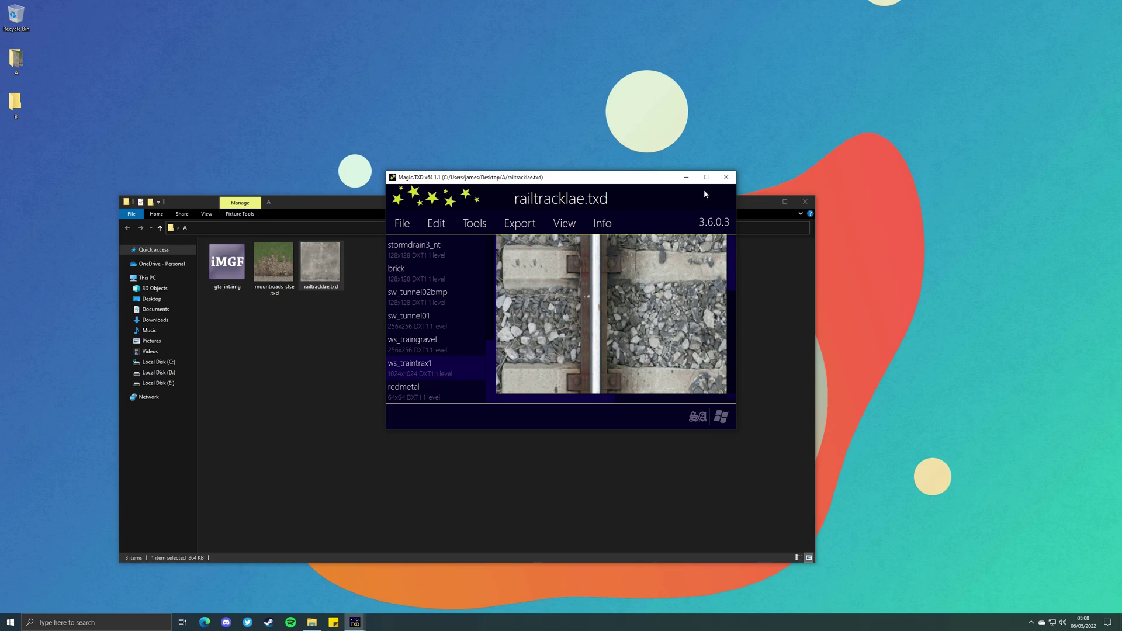
Inspect mountroads_sfse.txd's Tar_1line256HV and dt_road2grasstype4 textures, then close the file
click(360, 252)
double_click(291, 282)
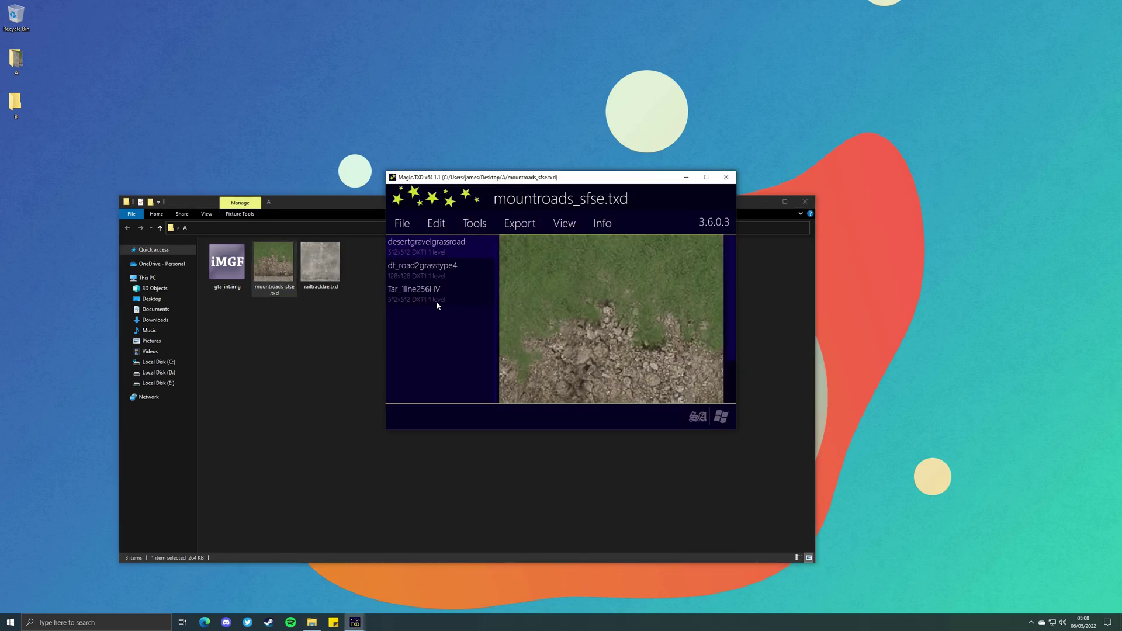
click(421, 289)
click(431, 273)
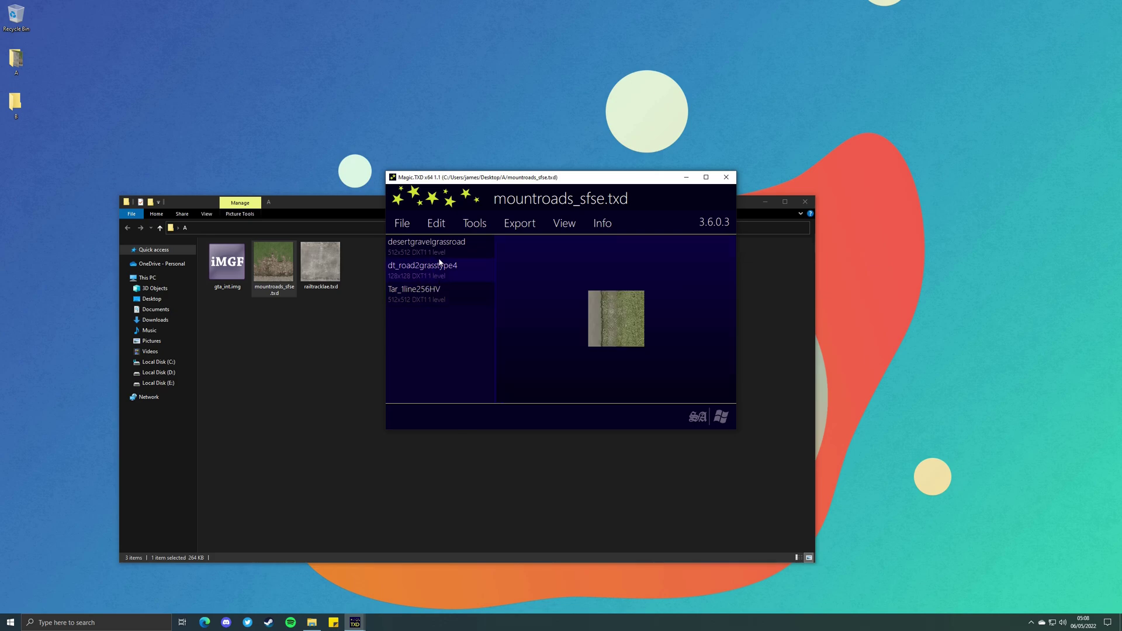
click(727, 177)
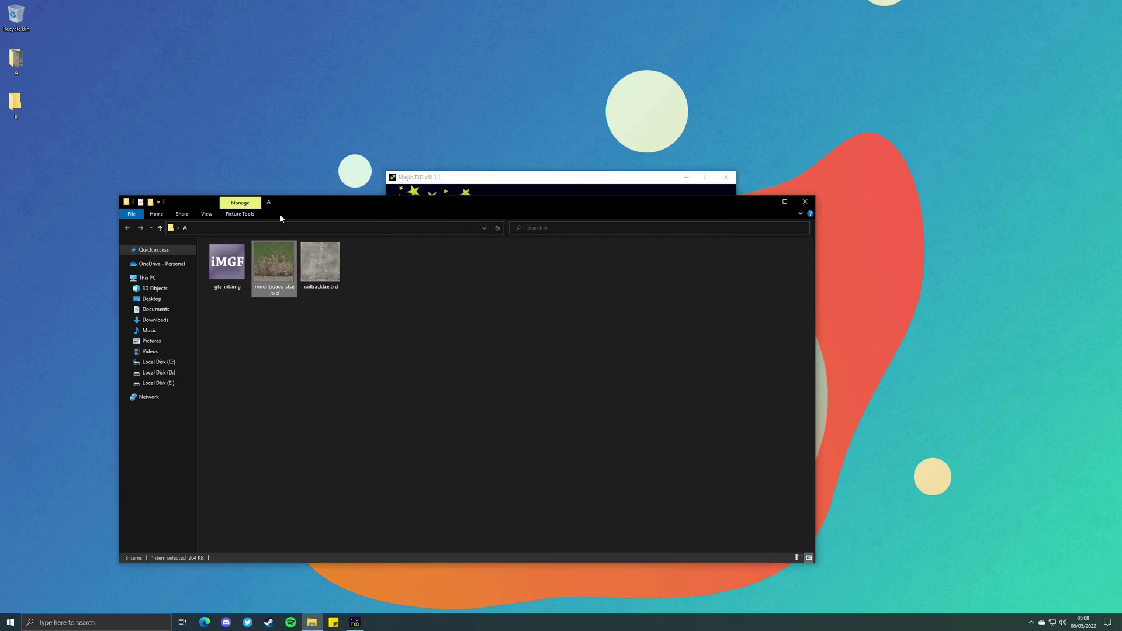
Open gta_int.img in IMG Factory and quick-export its mp_diner1.txd entry to the desktop
drag(279, 201, 299, 211)
drag(282, 220, 279, 220)
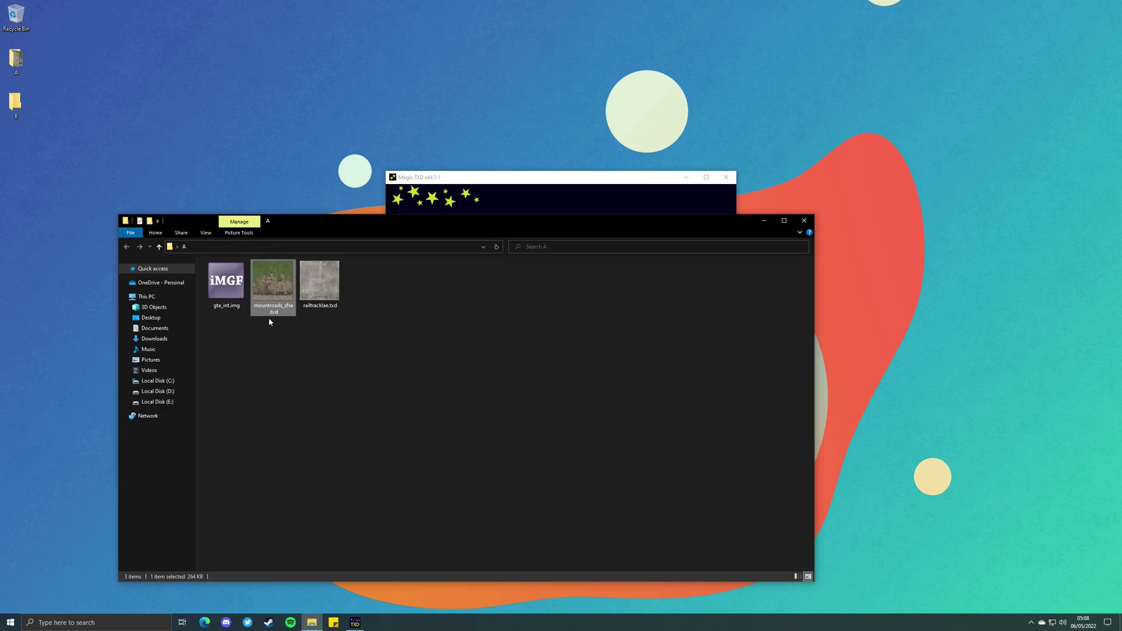
click(227, 292)
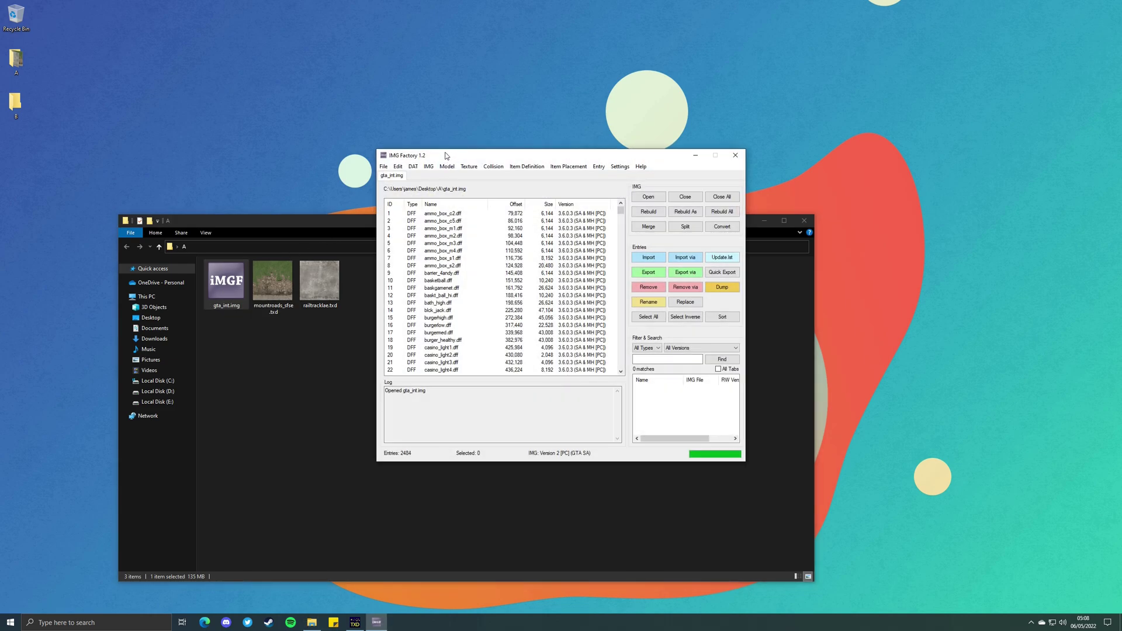
drag(446, 156, 369, 161)
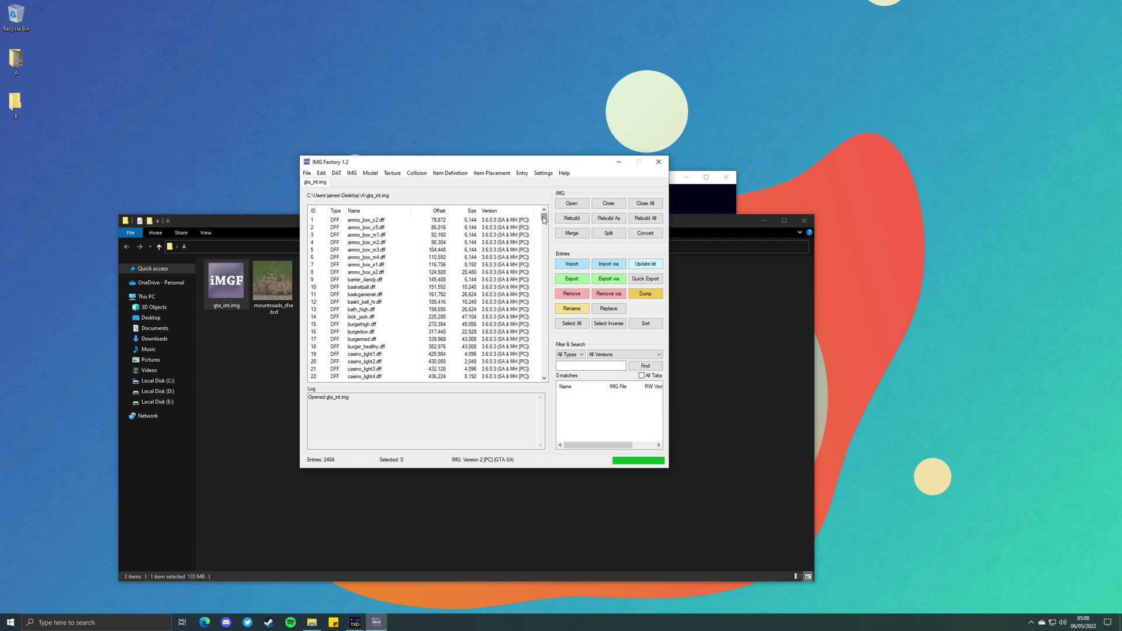
drag(543, 219, 544, 361)
click(373, 280)
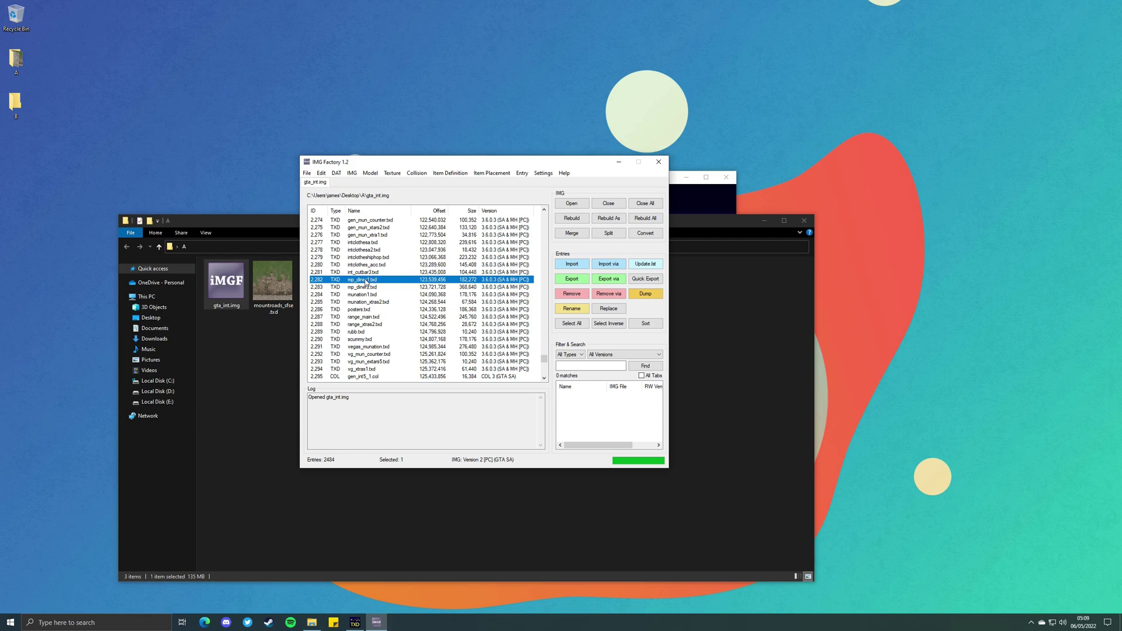
click(647, 283)
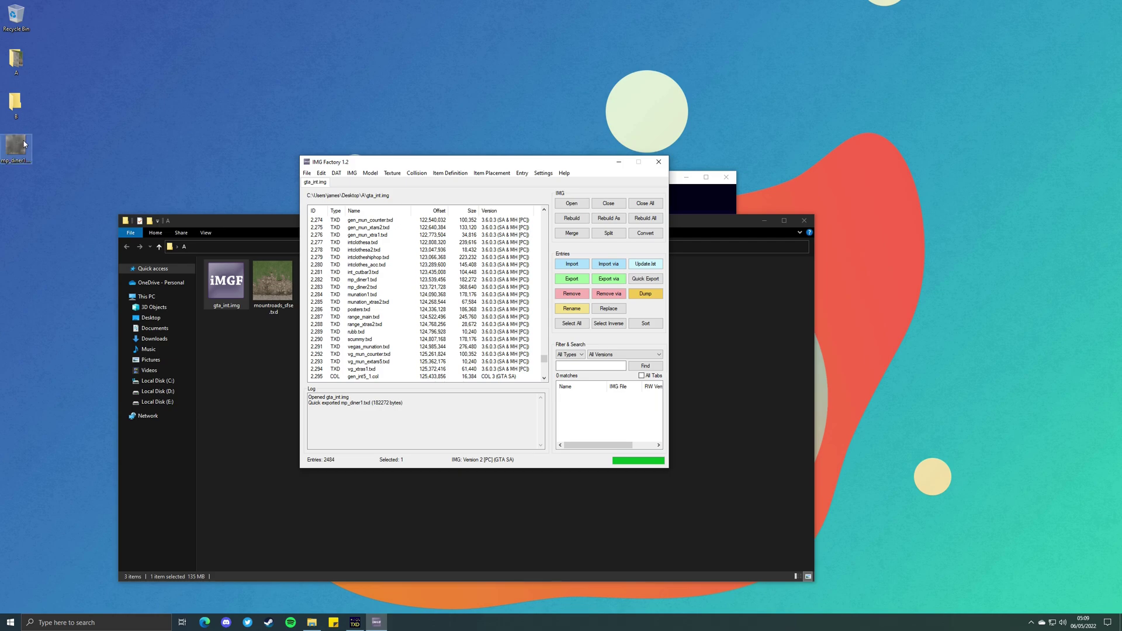
Preview mp_diner1.txd's textures, like mp_diner_wall and gun_ceiling1128, confirming each has only 1 level
double_click(22, 146)
click(426, 289)
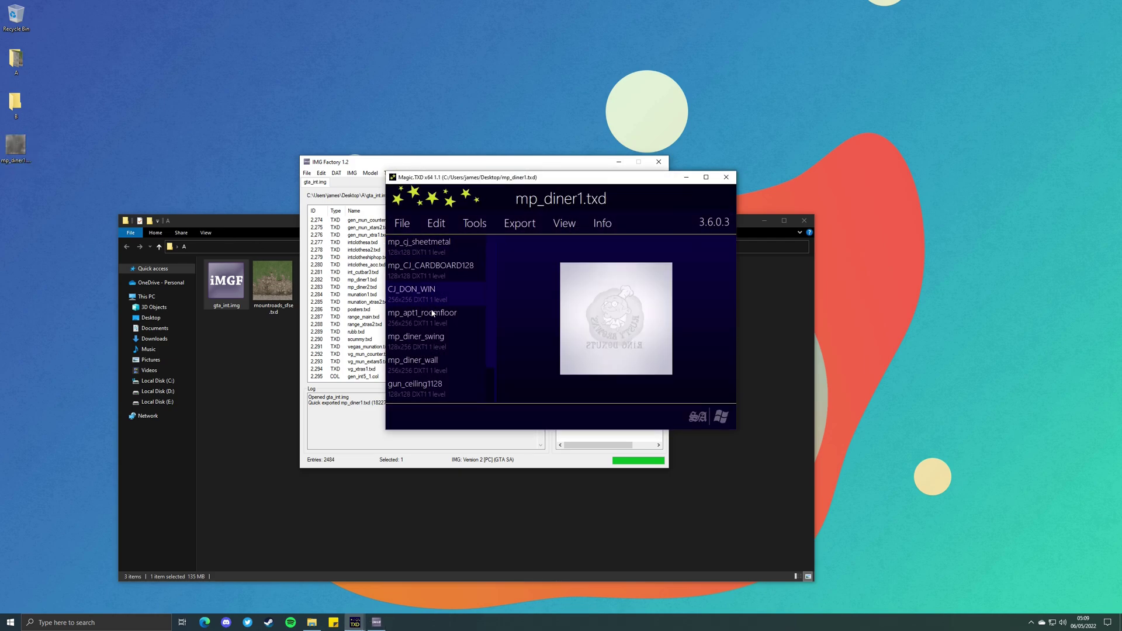
click(425, 275)
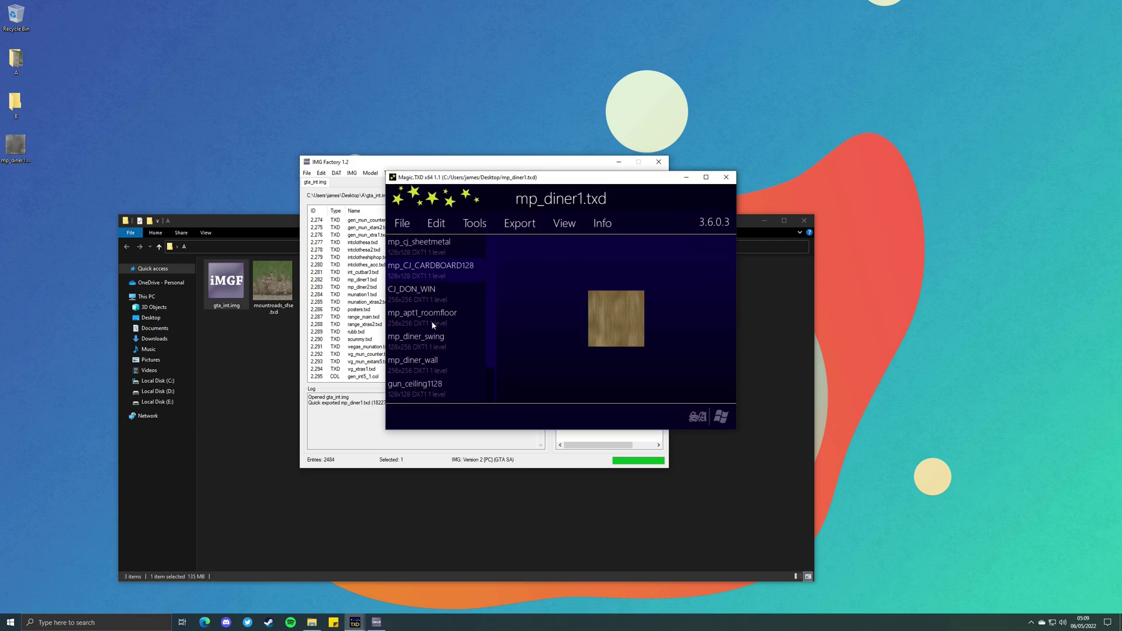
click(432, 297)
click(430, 362)
click(430, 339)
scroll(427, 367, down, 1)
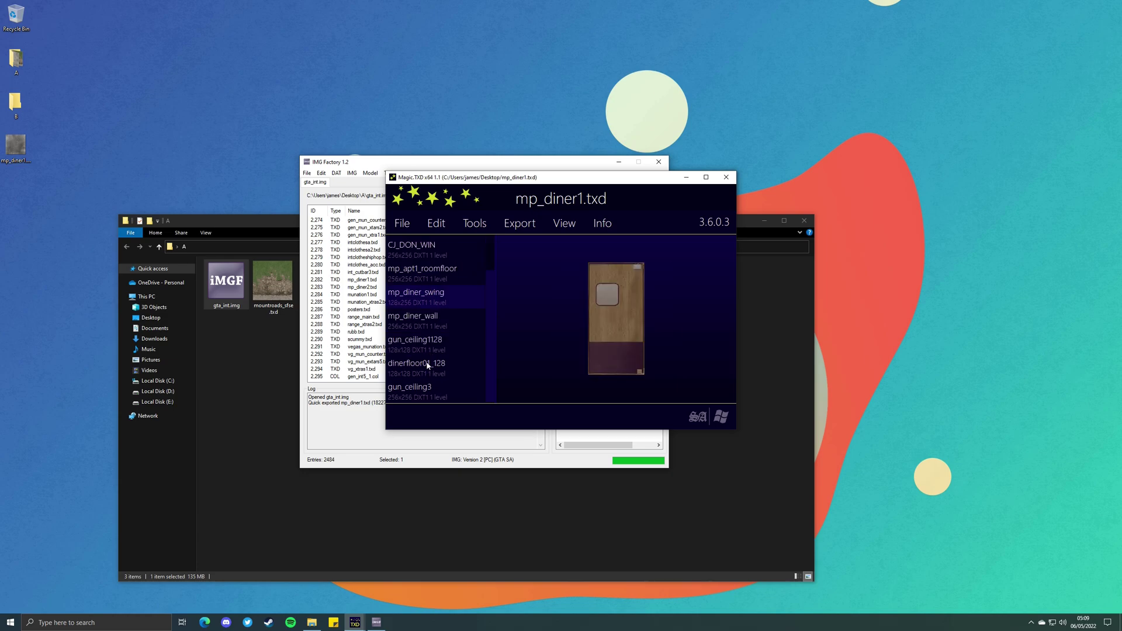
click(430, 320)
click(428, 351)
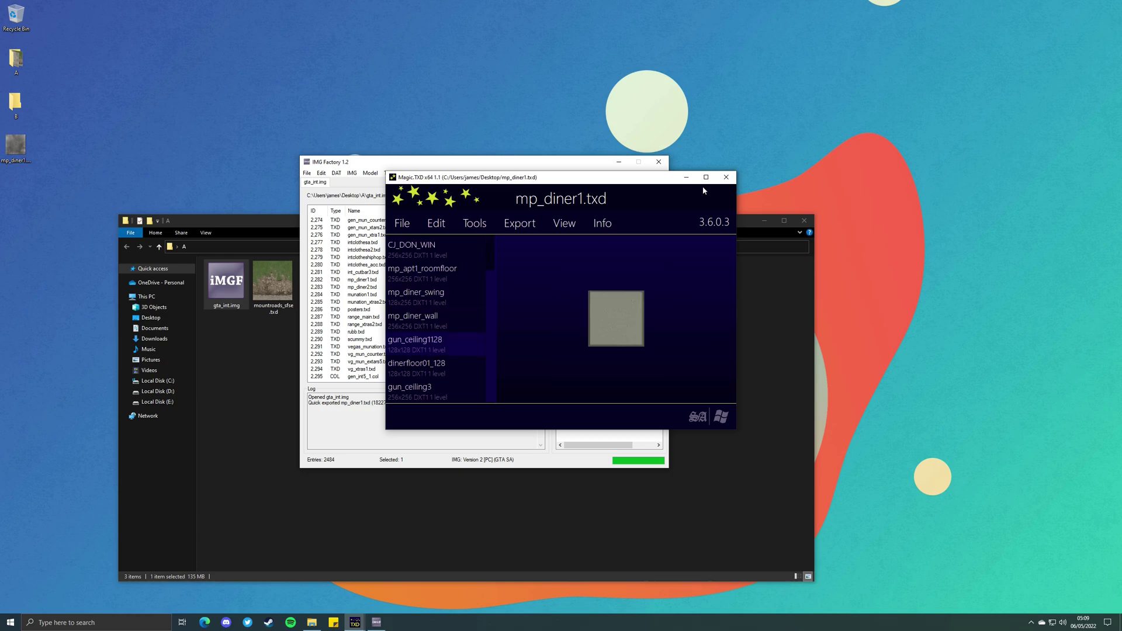
key(alt+Tab)
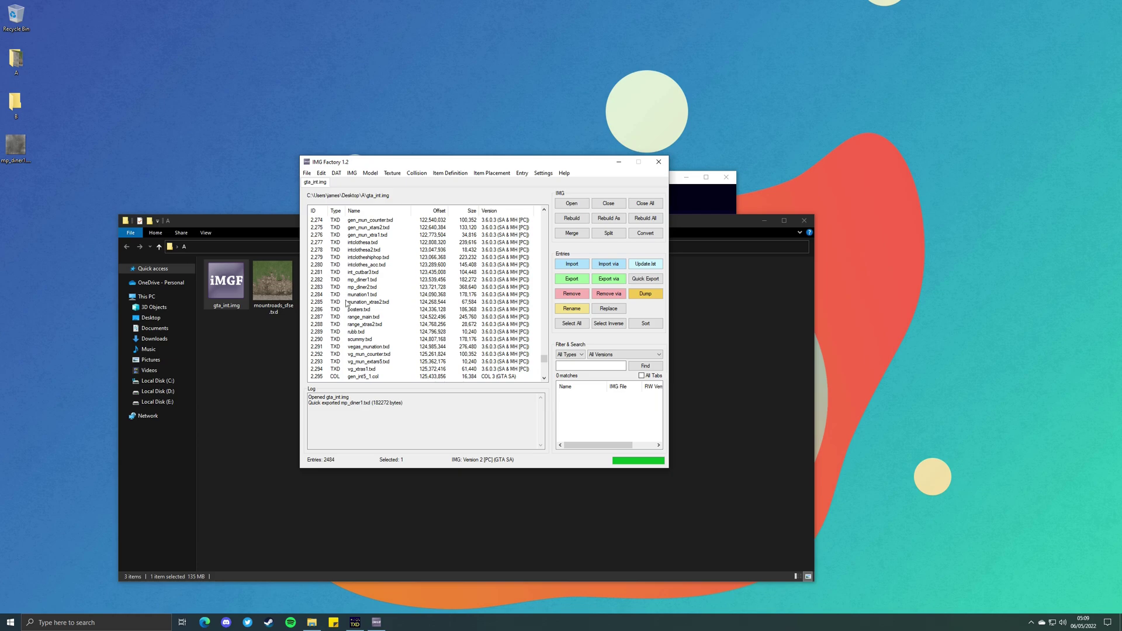
Close IMG Factory and the folder A window
scroll(347, 302, up, 6)
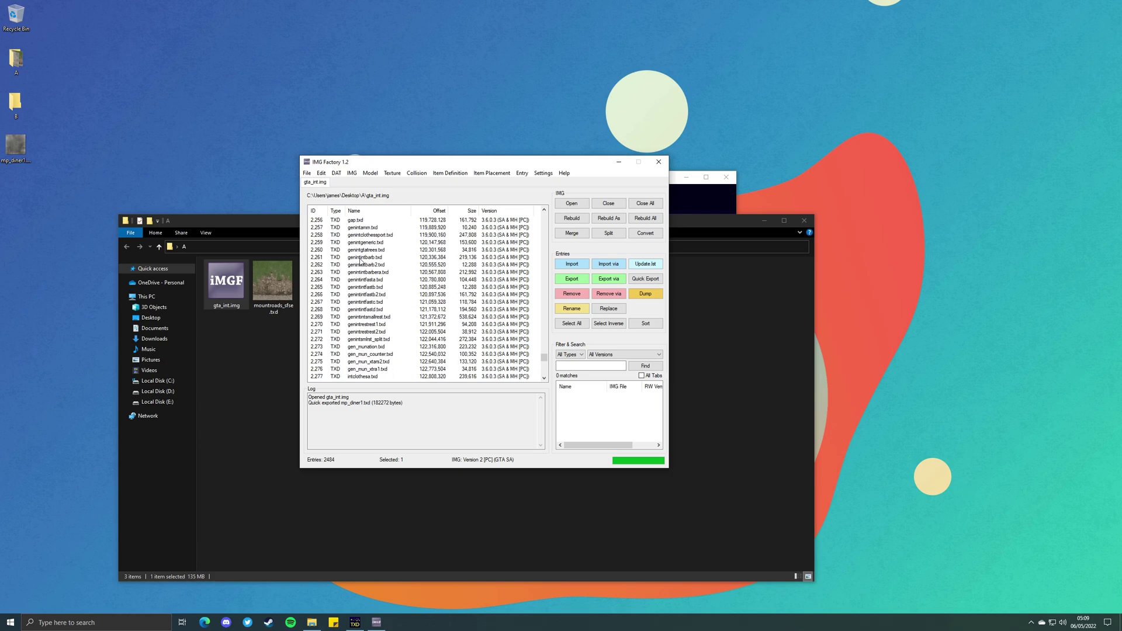
scroll(361, 262, up, 3)
click(659, 162)
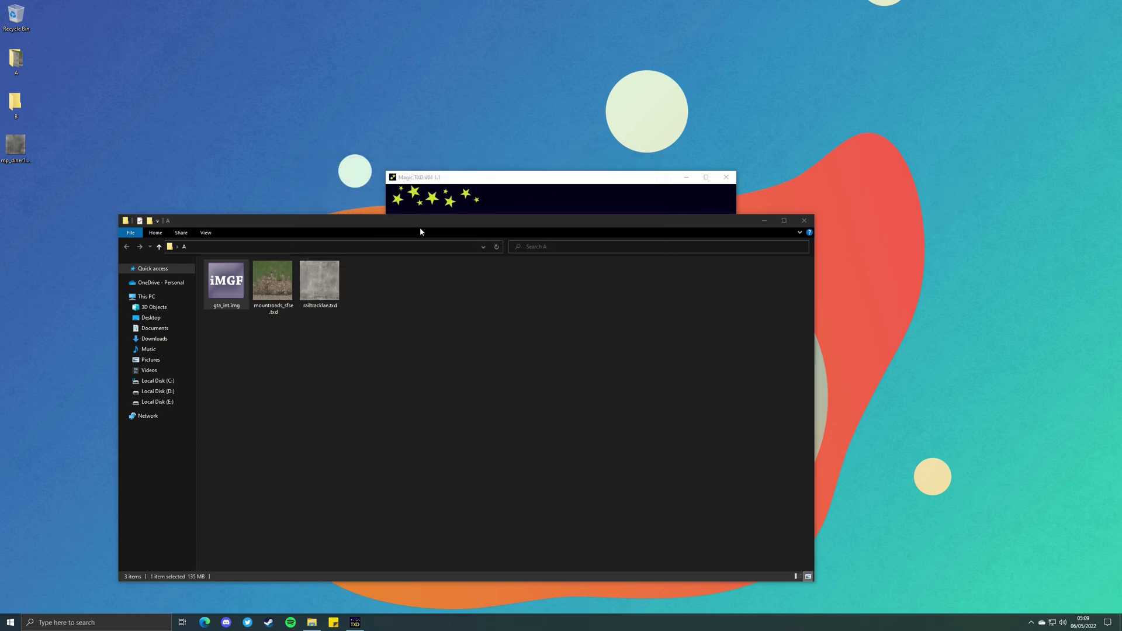
click(805, 221)
drag(542, 182, 511, 176)
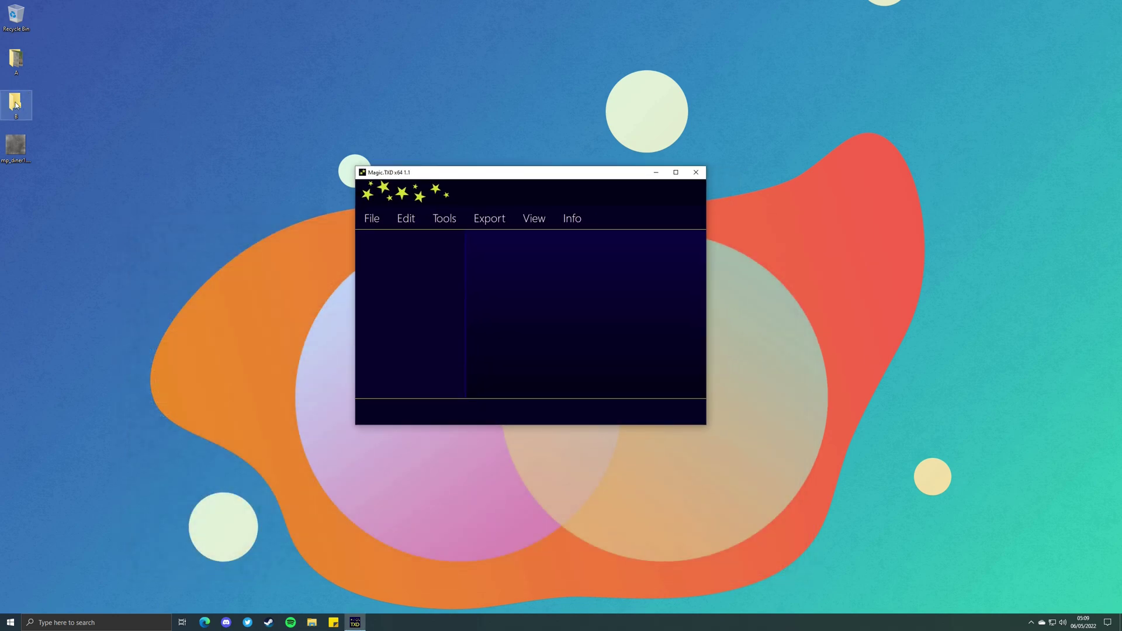
Check that desktop folder B is empty, then close it
double_click(15, 104)
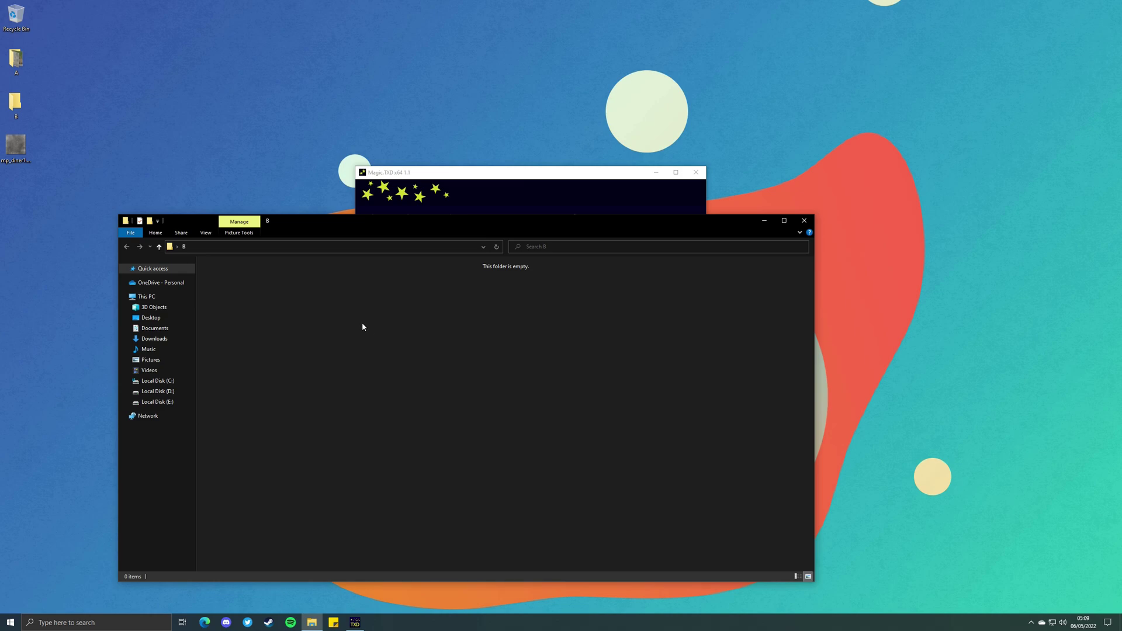
click(804, 220)
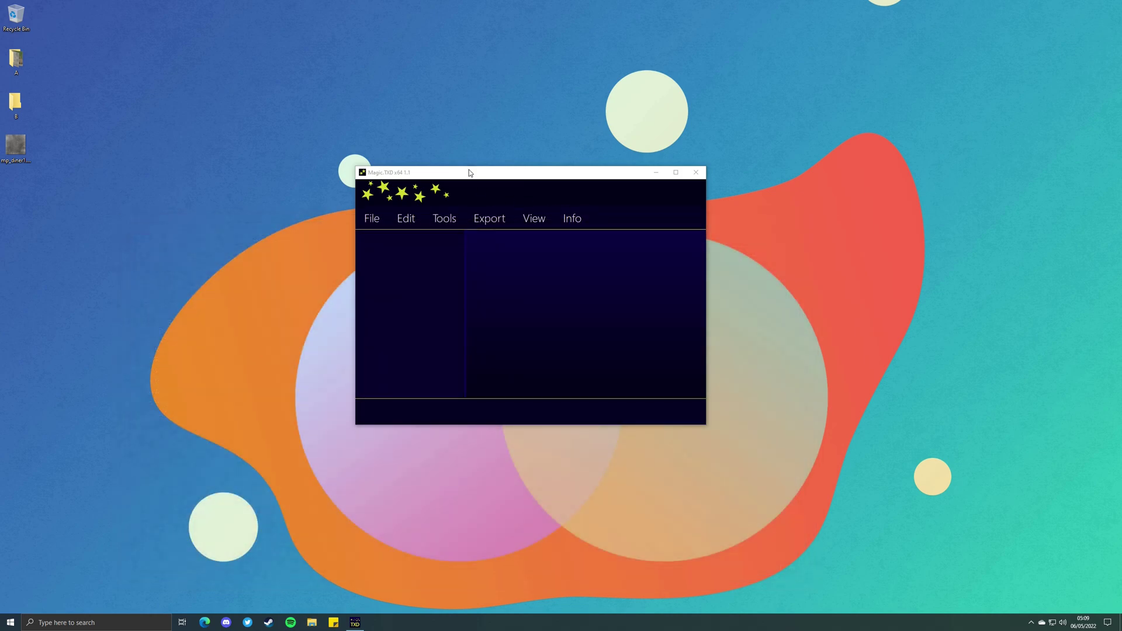
drag(469, 173, 461, 170)
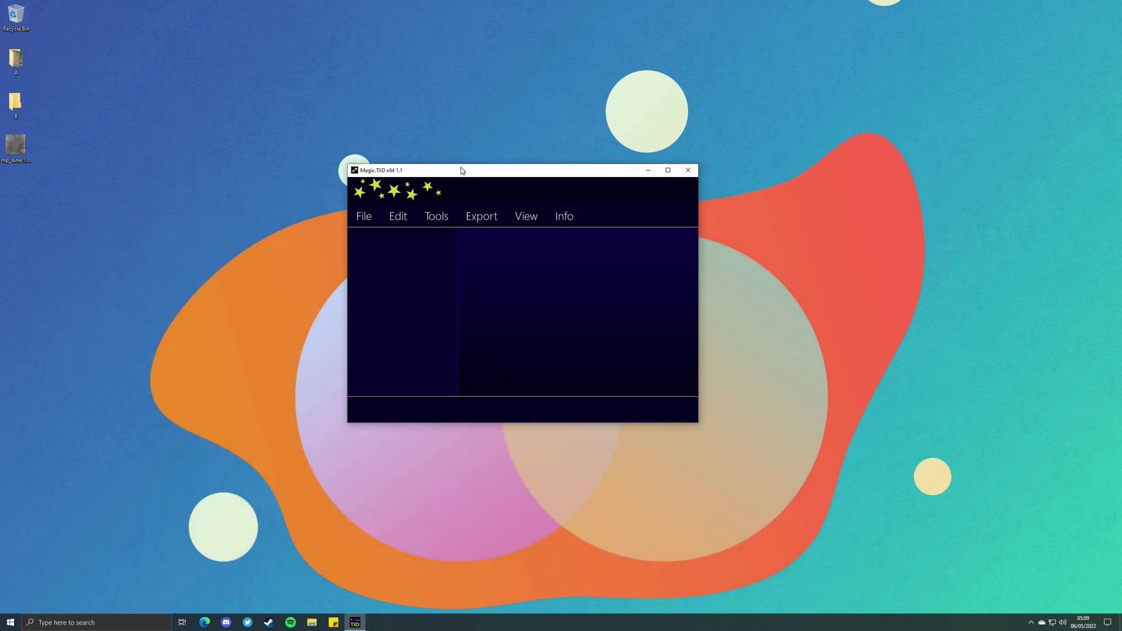
click(436, 224)
Configure mass conversion from Desktop/A to Desktop/B for PC GTA SA, generating mipmaps up to 12 levels
click(445, 240)
drag(412, 187, 433, 192)
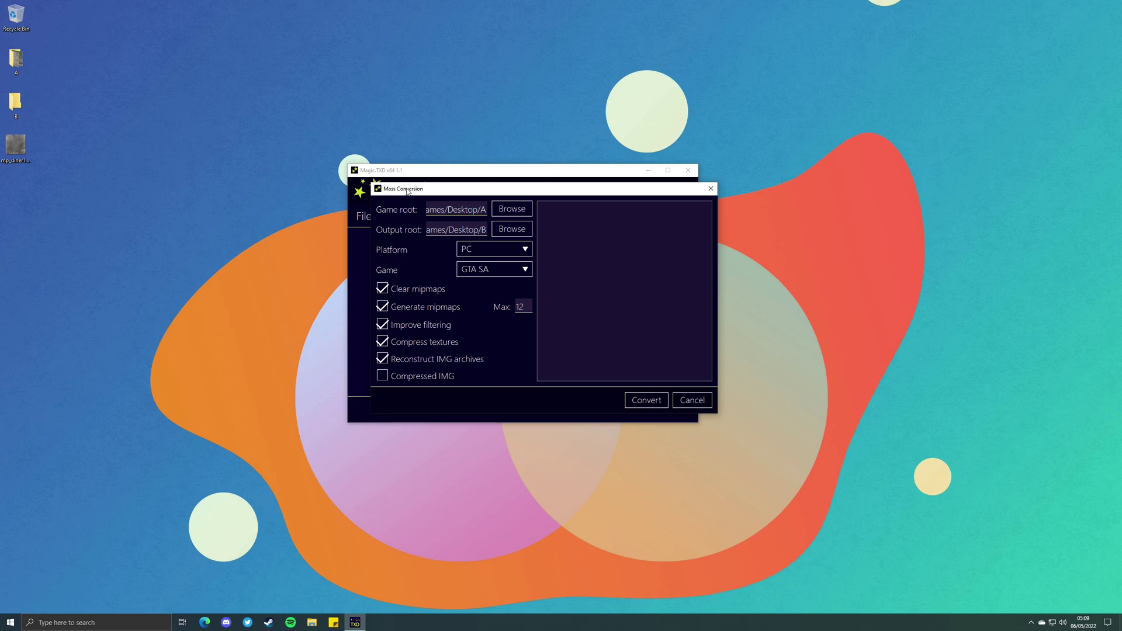
drag(408, 191, 390, 201)
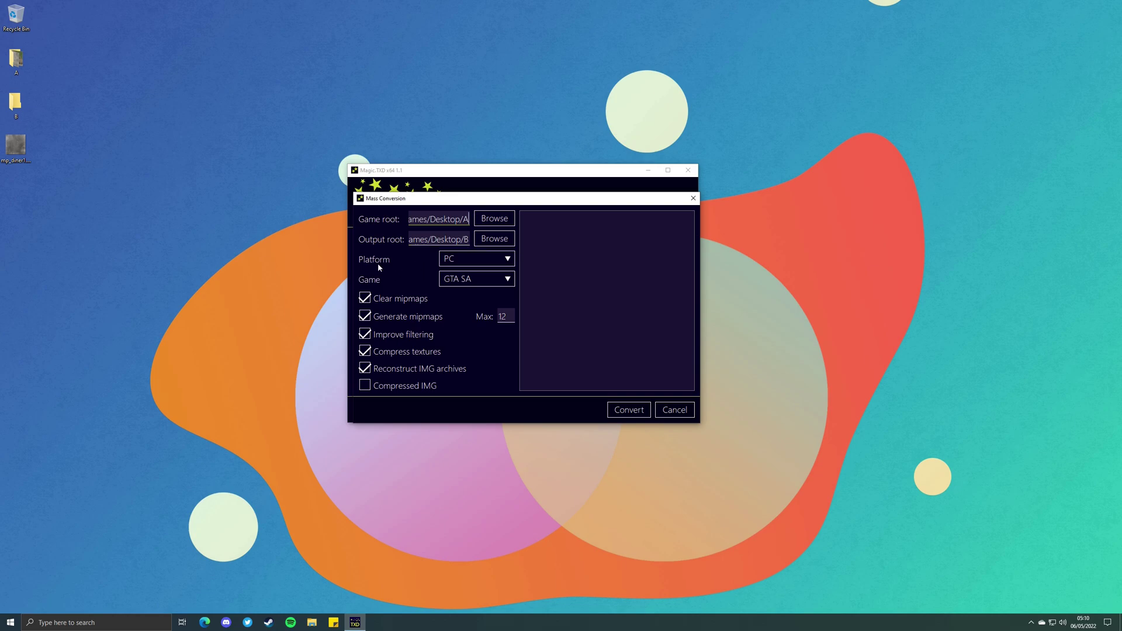
click(473, 282)
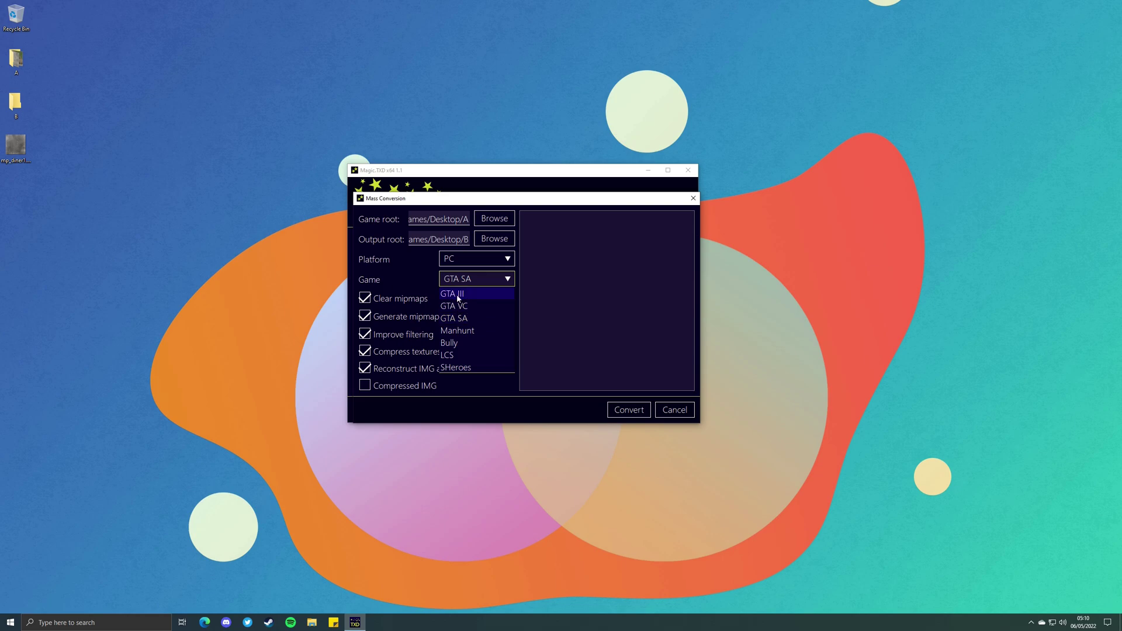
click(459, 282)
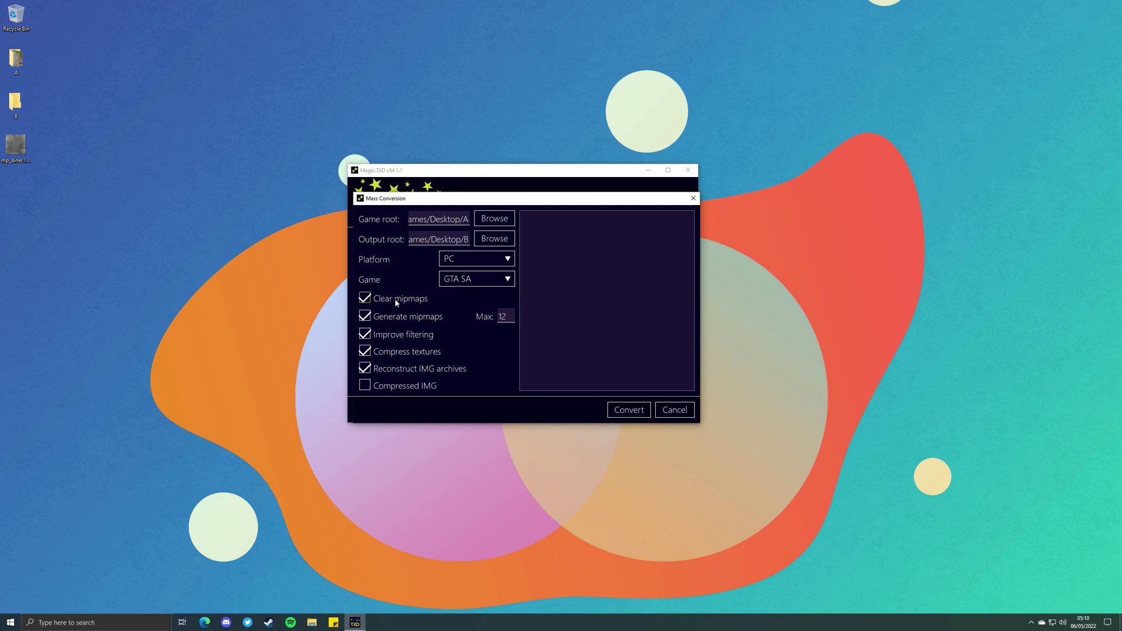
click(374, 322)
click(368, 321)
drag(497, 198, 392, 175)
Convert folder A and gta_int.img into folder B until the log reports 'conversion finished!'
click(517, 387)
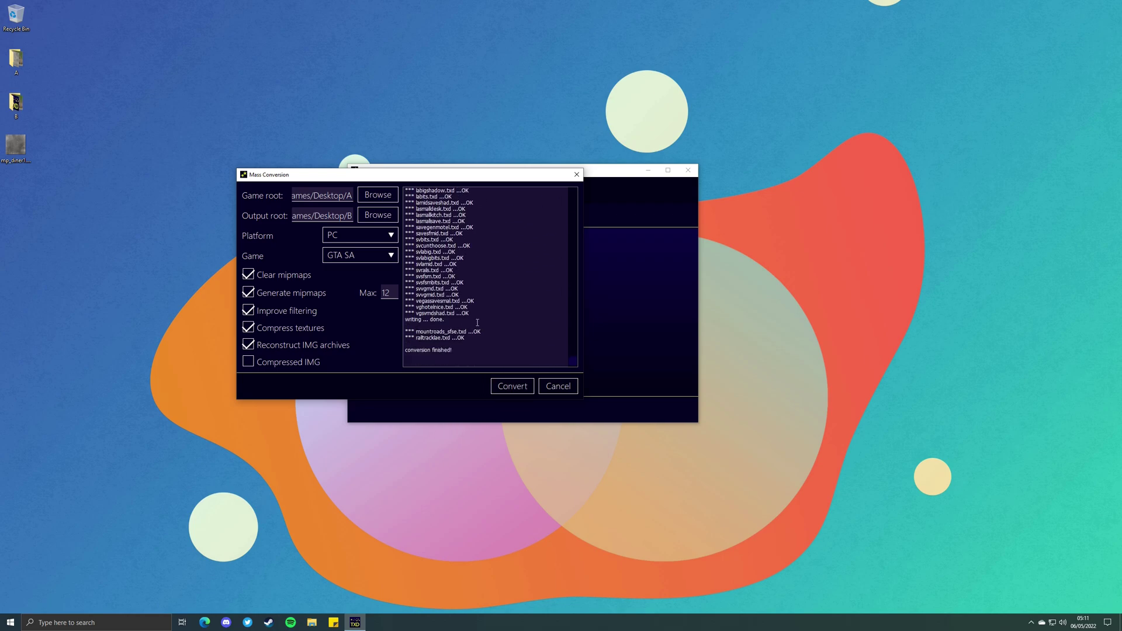
Open folder B and check railtracklae.txd's sw_backdoor02, sw_warewall2 and sw_smlite textures for mip levels
double_click(15, 104)
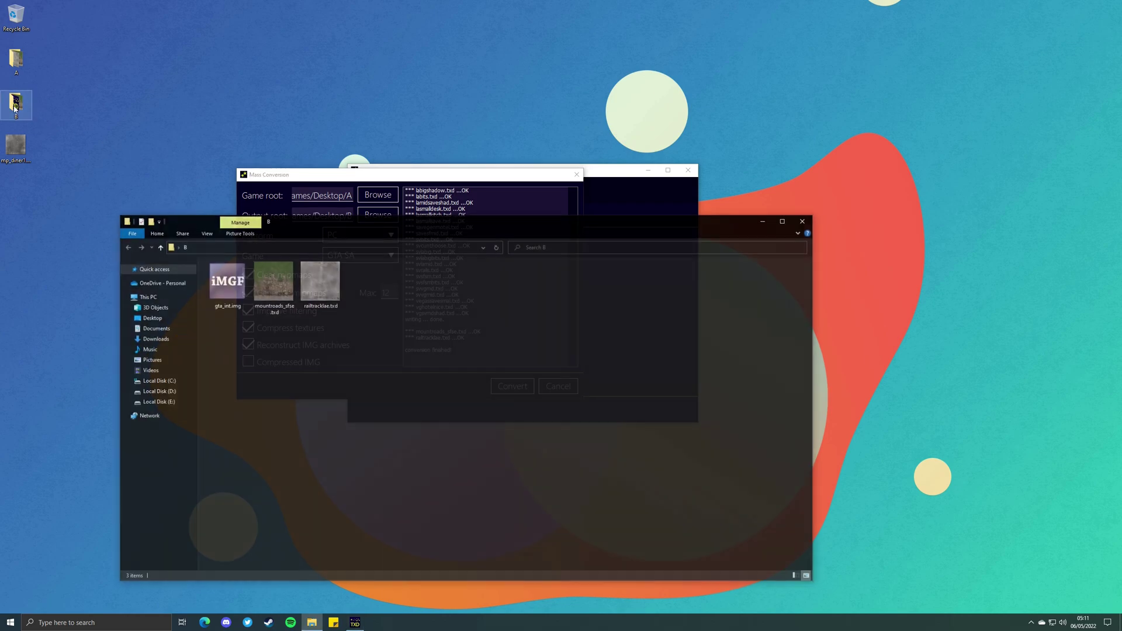
drag(292, 226, 292, 169)
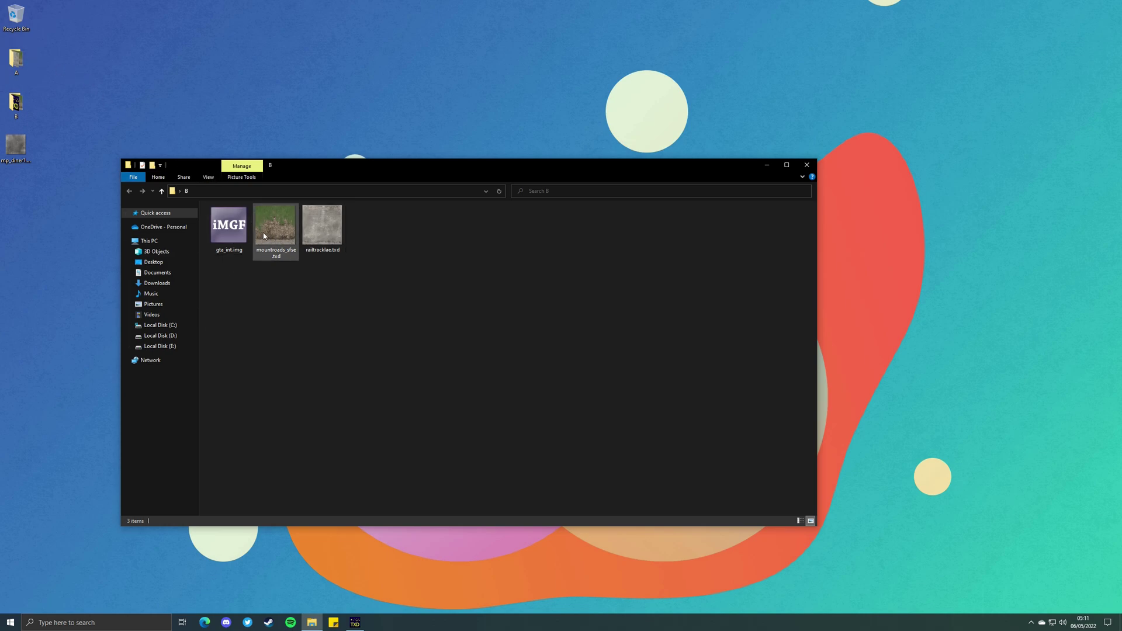
double_click(322, 230)
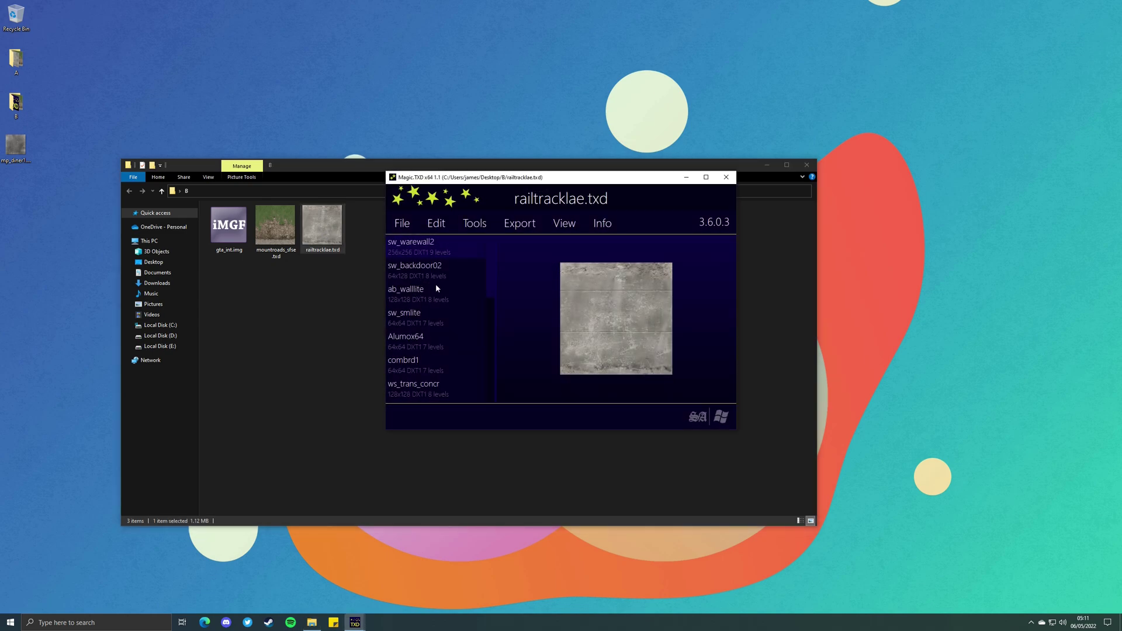
click(425, 266)
click(420, 251)
click(430, 314)
click(425, 273)
click(427, 295)
Check railtracklae.txd's metpat64, metpat64shadow and ws_traintrax1 textures, then close it
scroll(428, 342, down, 1)
scroll(429, 357, down, 2)
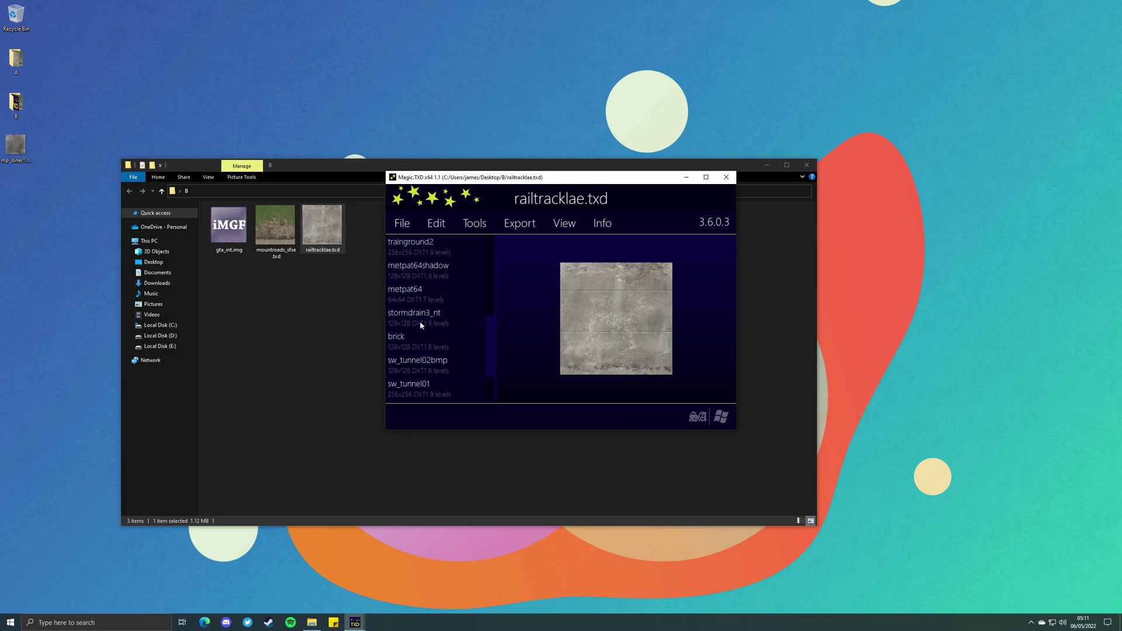
click(426, 299)
click(432, 272)
scroll(443, 350, down, 1)
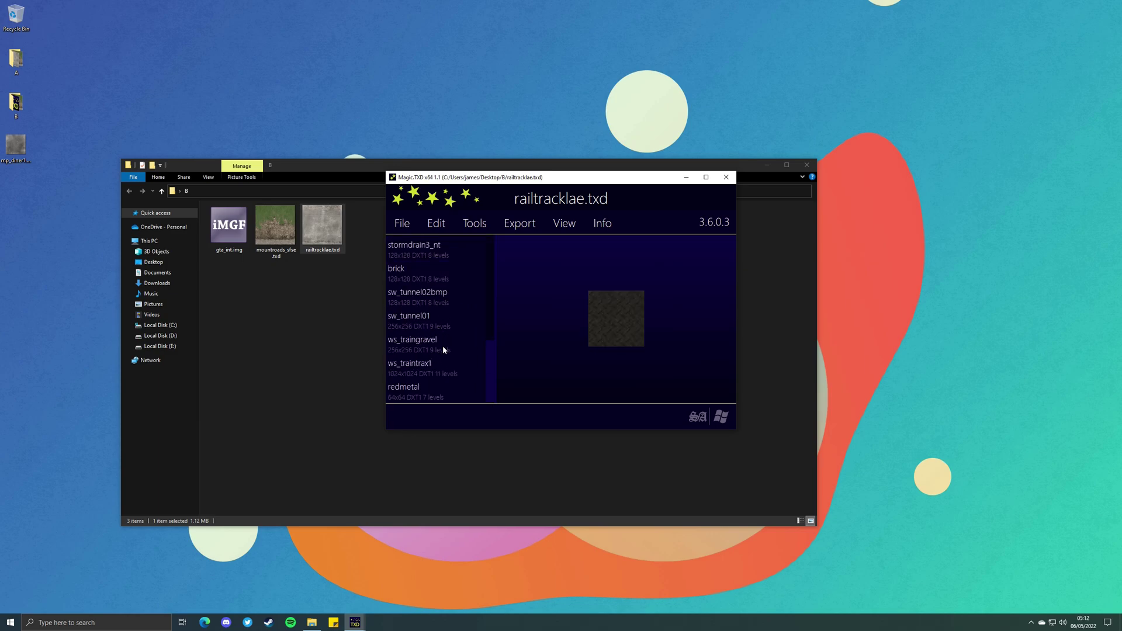
click(422, 369)
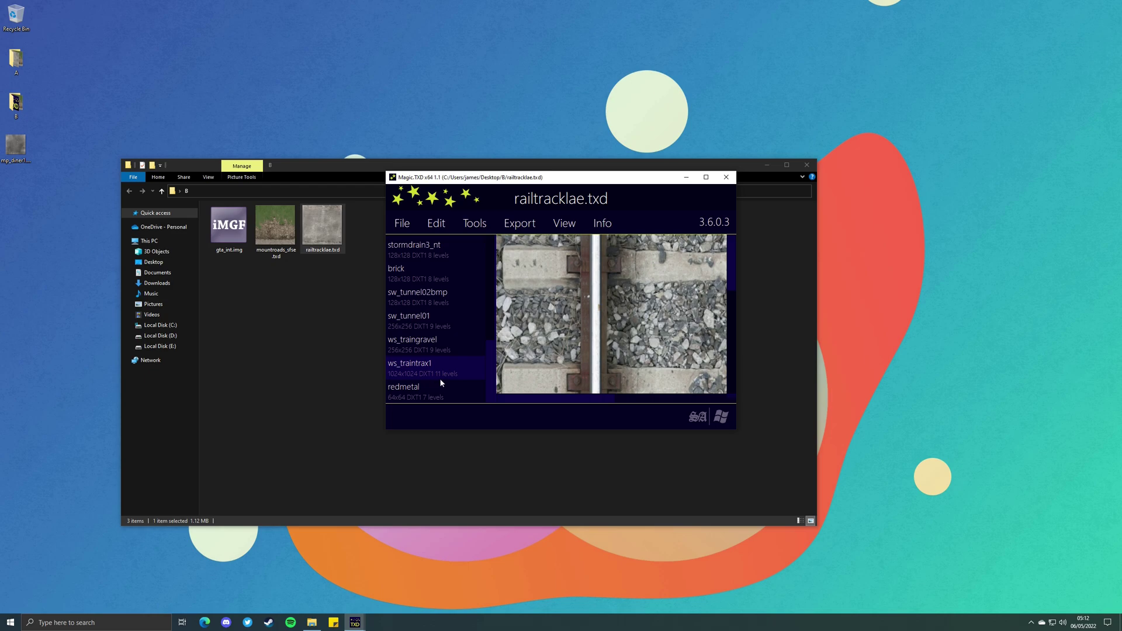
click(726, 177)
Inspect mountroads_sfse.txd's Tar_1line256HV, dt_road2grasstype4 and desertgravelgrassroad textures, then close it
double_click(276, 228)
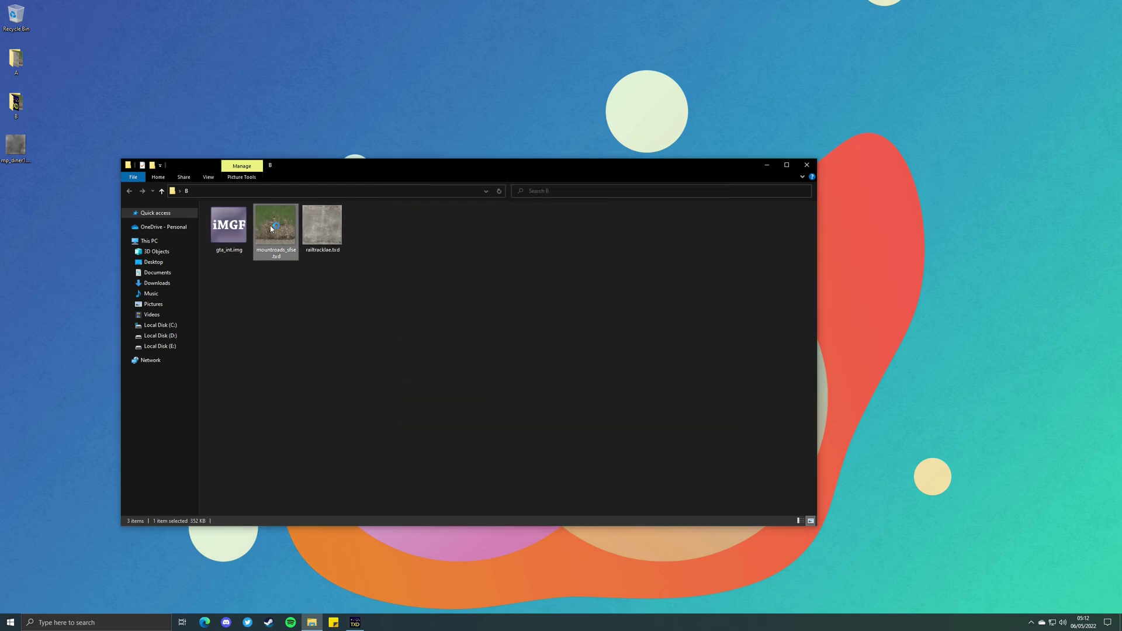
click(429, 297)
click(428, 272)
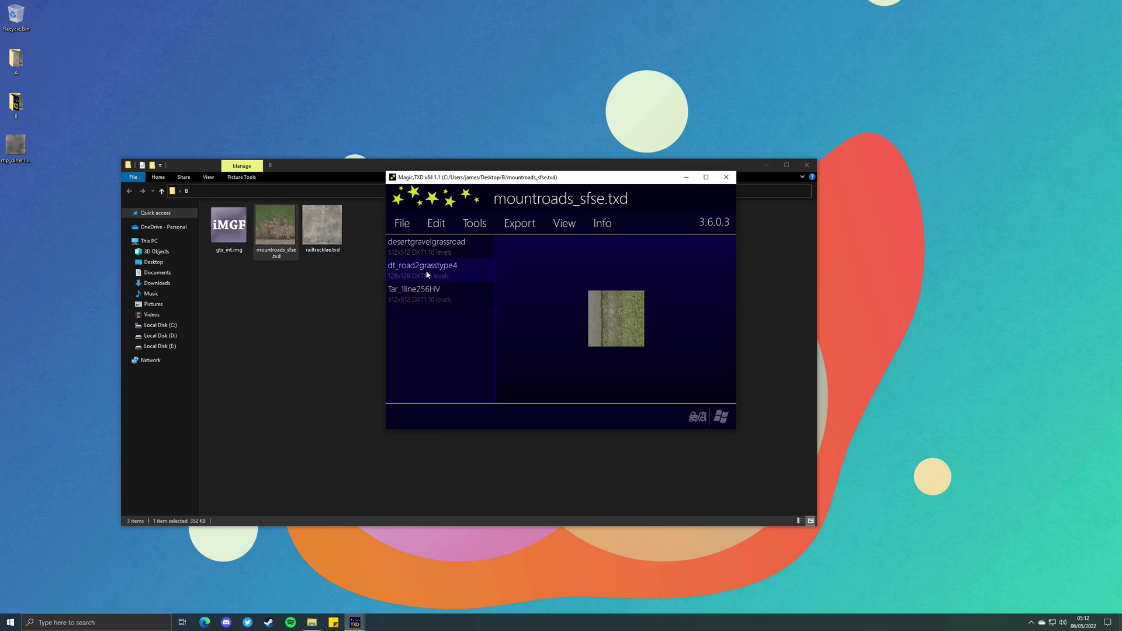
click(427, 248)
click(726, 177)
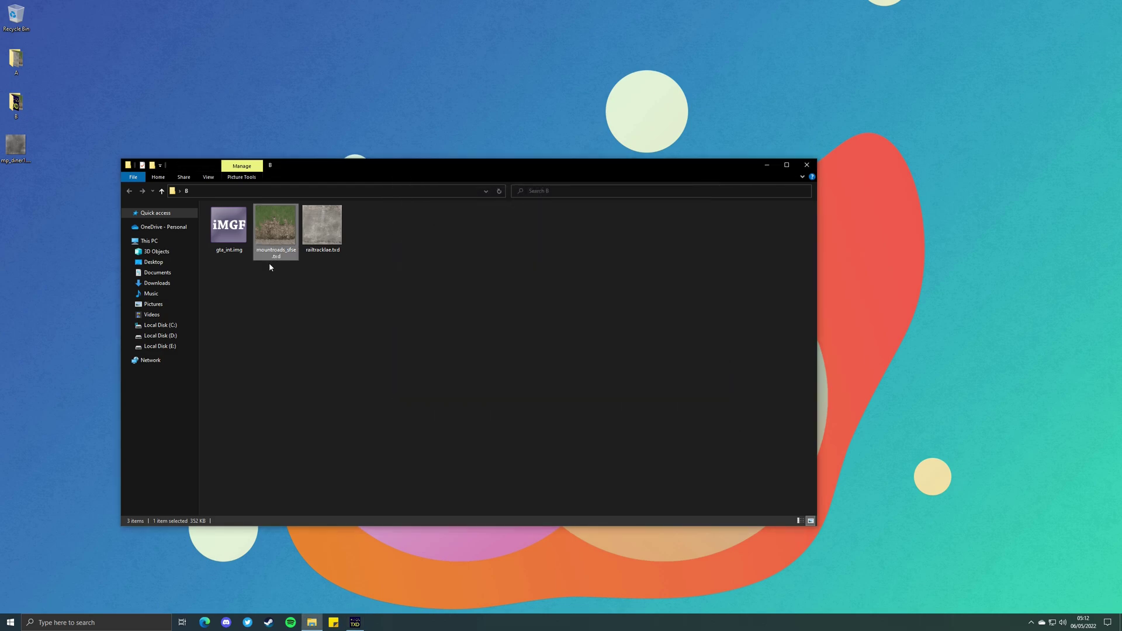
click(227, 229)
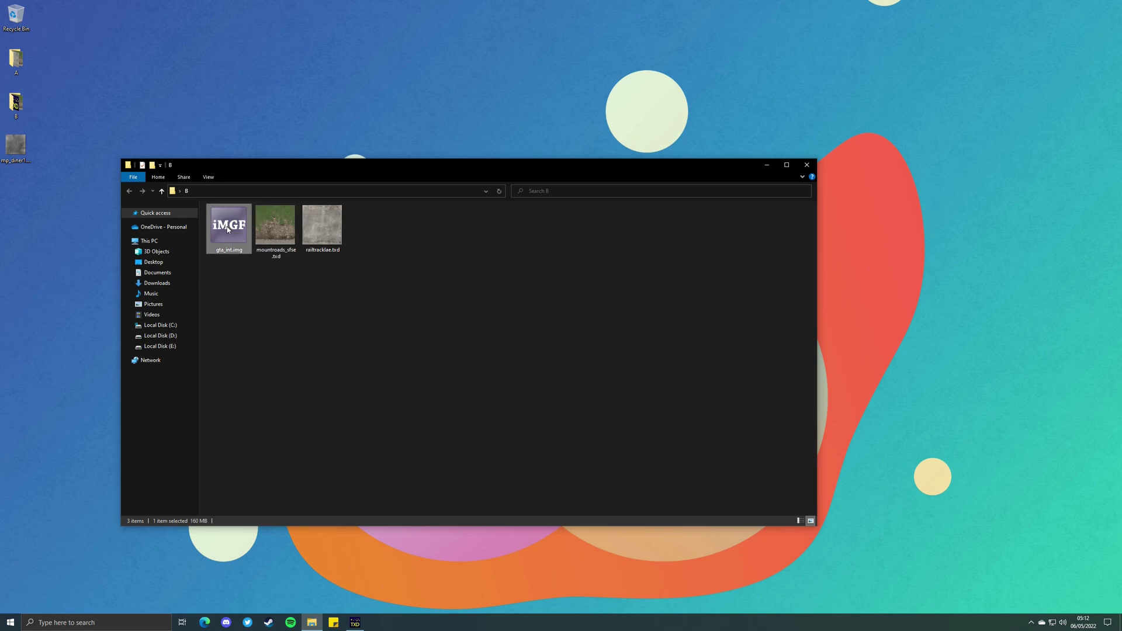
Open folder B's converted gta_int.img in IMG Factory
double_click(228, 229)
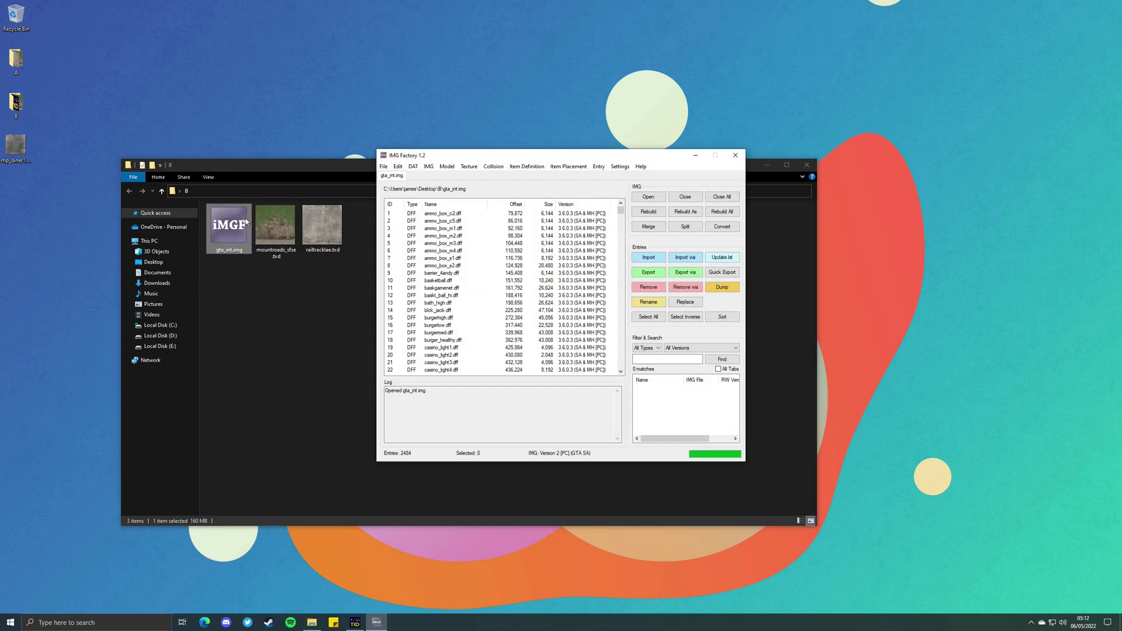
scroll(429, 250, down, 6)
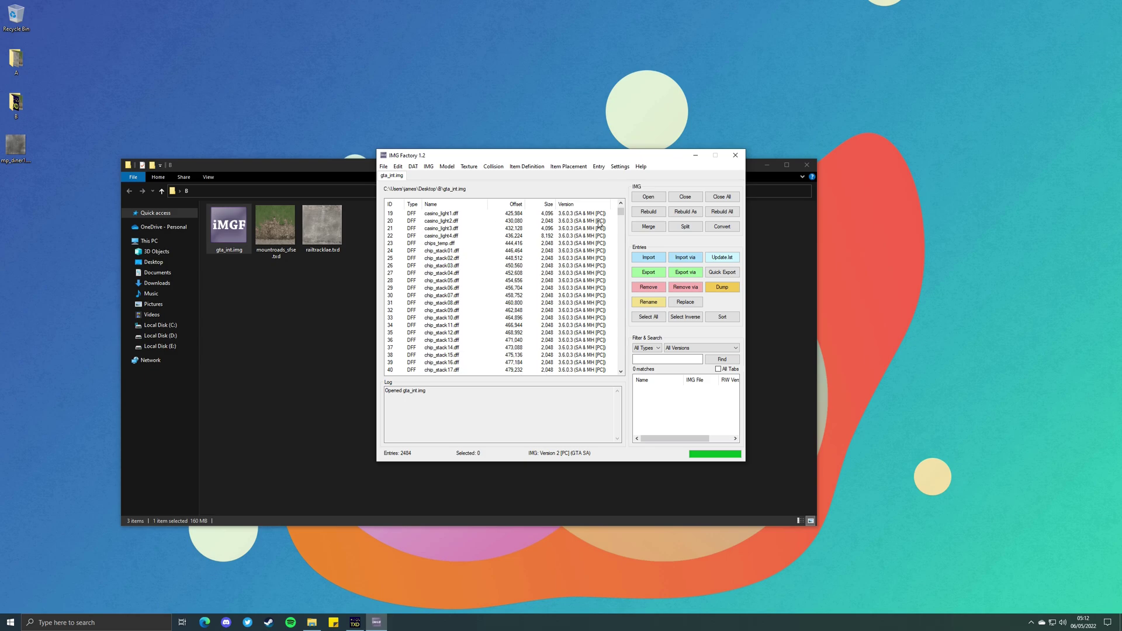
drag(621, 215, 621, 364)
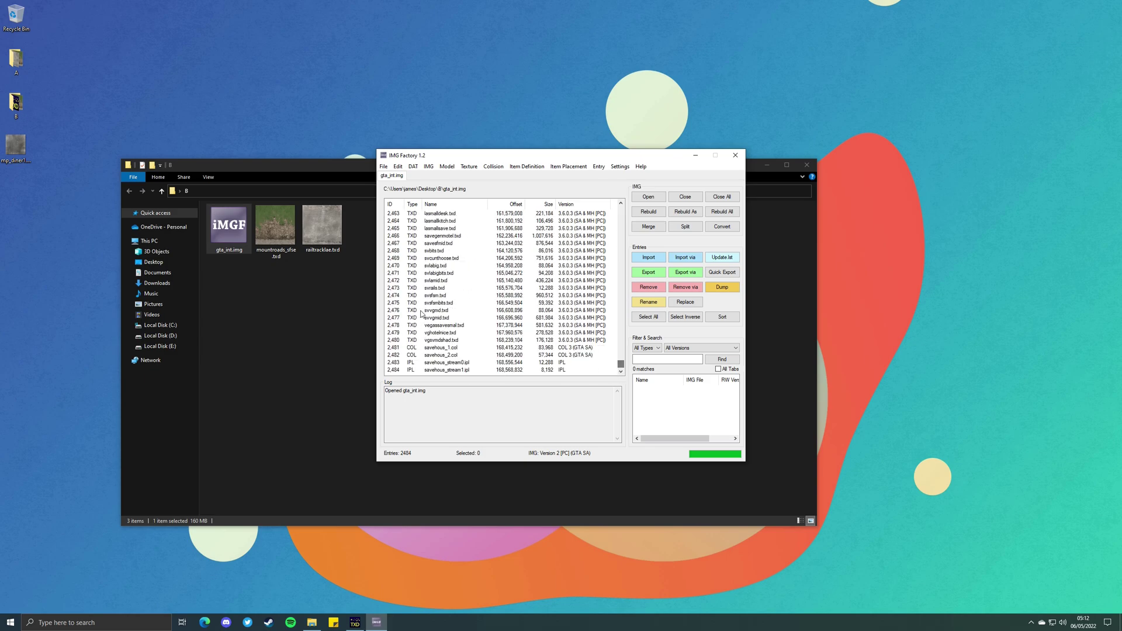
Search the archive for mp_diner1 and quick-export mp_diner1.txd to the desktop
right_click(14, 146)
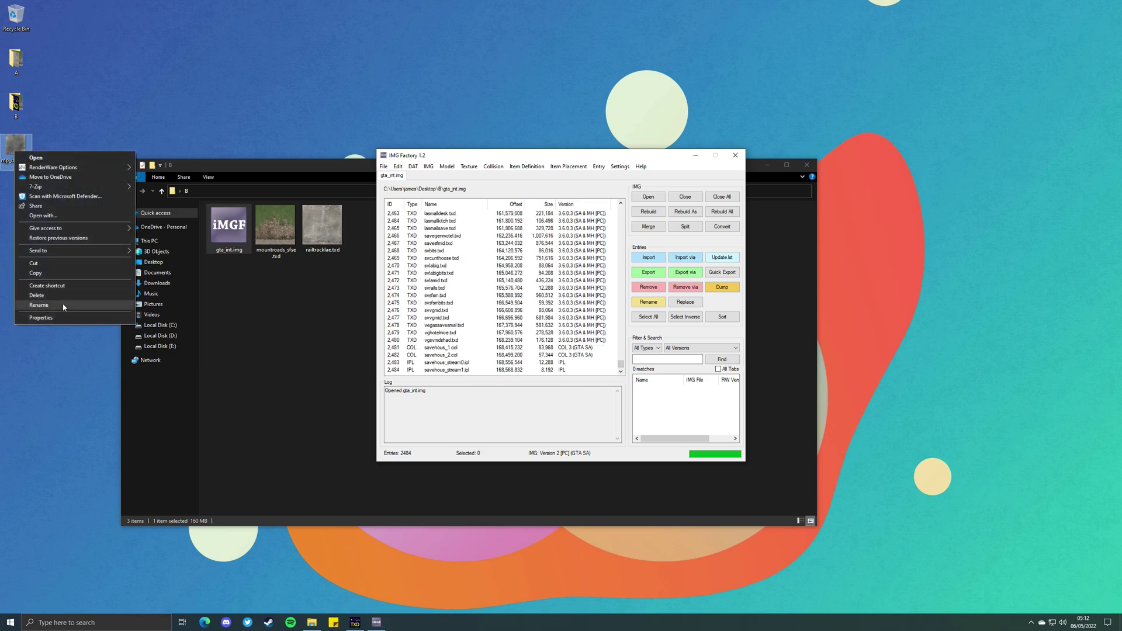
click(62, 304)
key(ctrl+c)
click(666, 359)
key(ctrl+v)
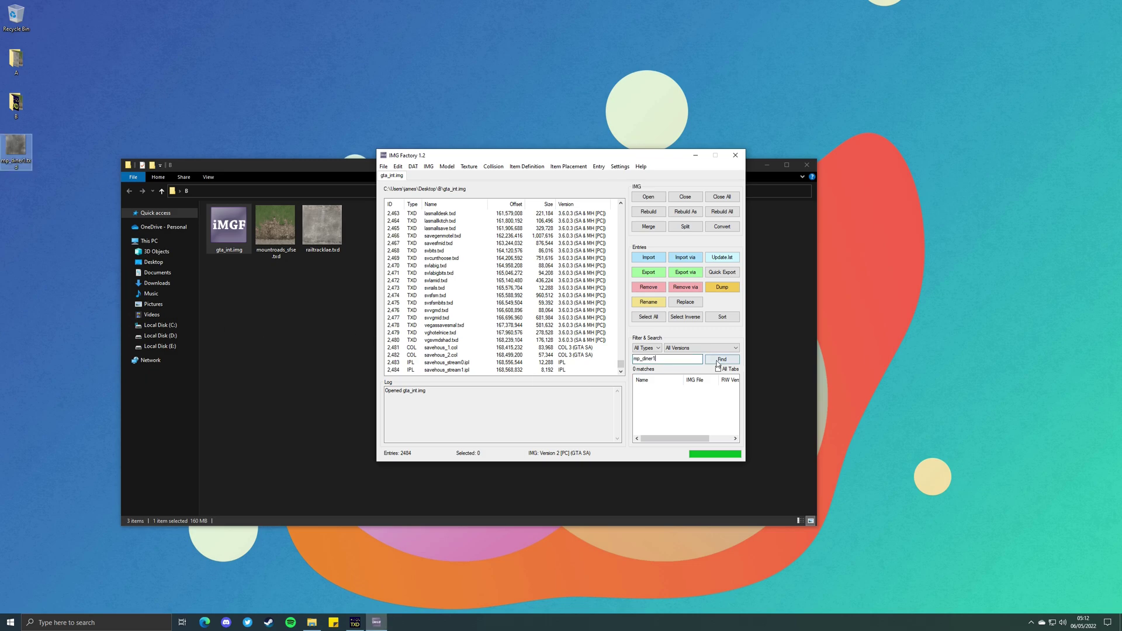
click(722, 359)
click(660, 389)
click(722, 272)
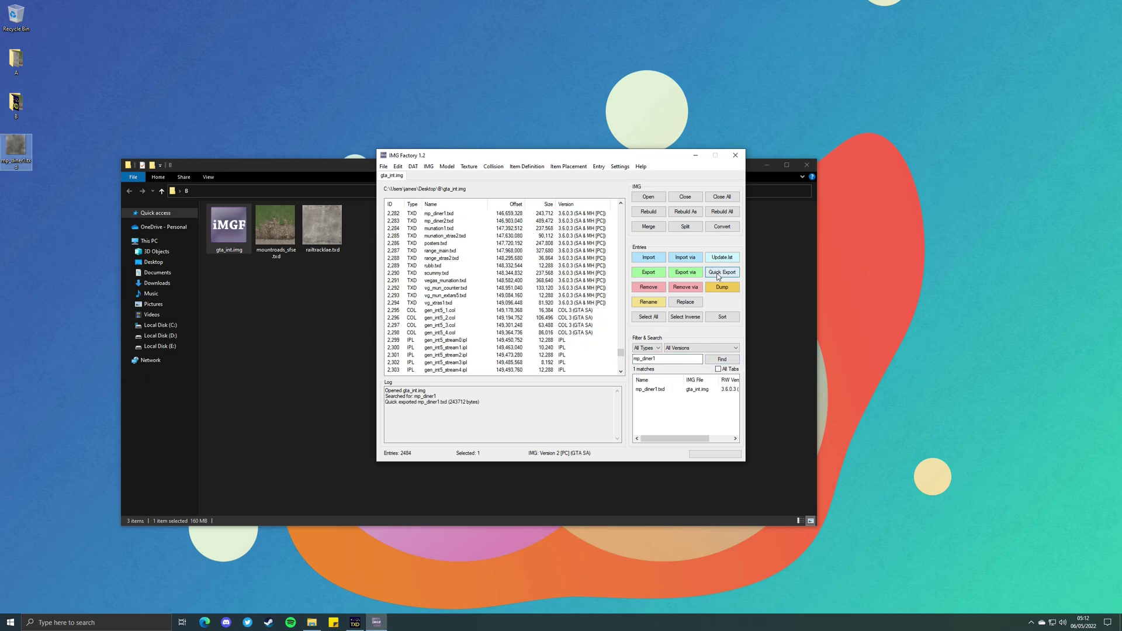
Confirm mp_diner1.txd's mp_CJ_CARDBOARD128 and CJ_DON_WIN textures have 9 levels, then close Magic.TXD and IMG Factory
double_click(16, 149)
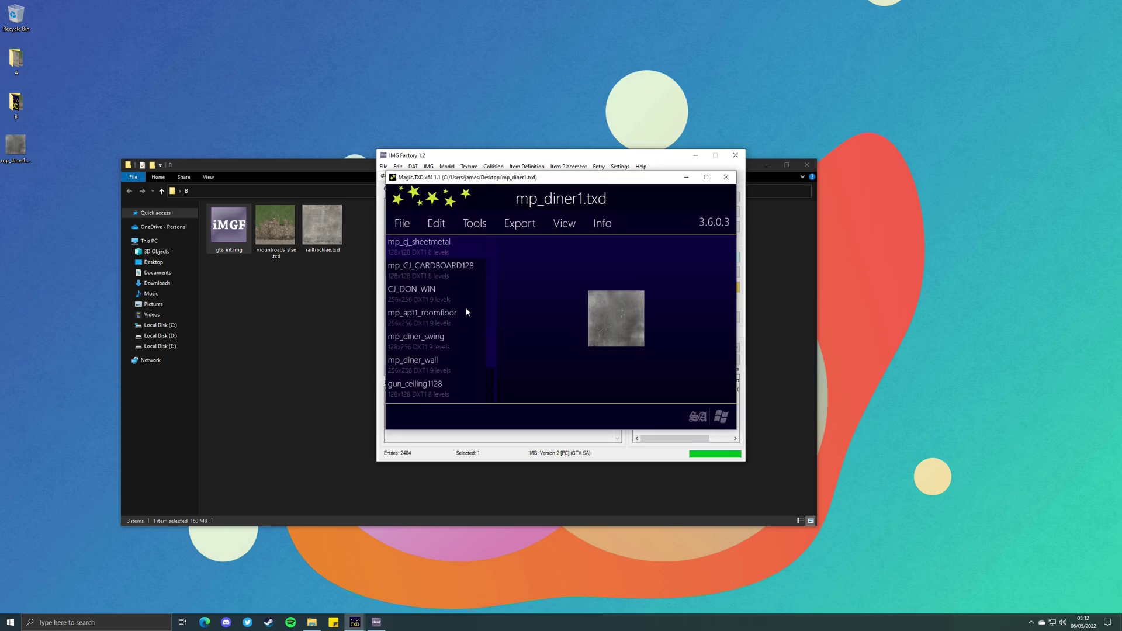
click(434, 282)
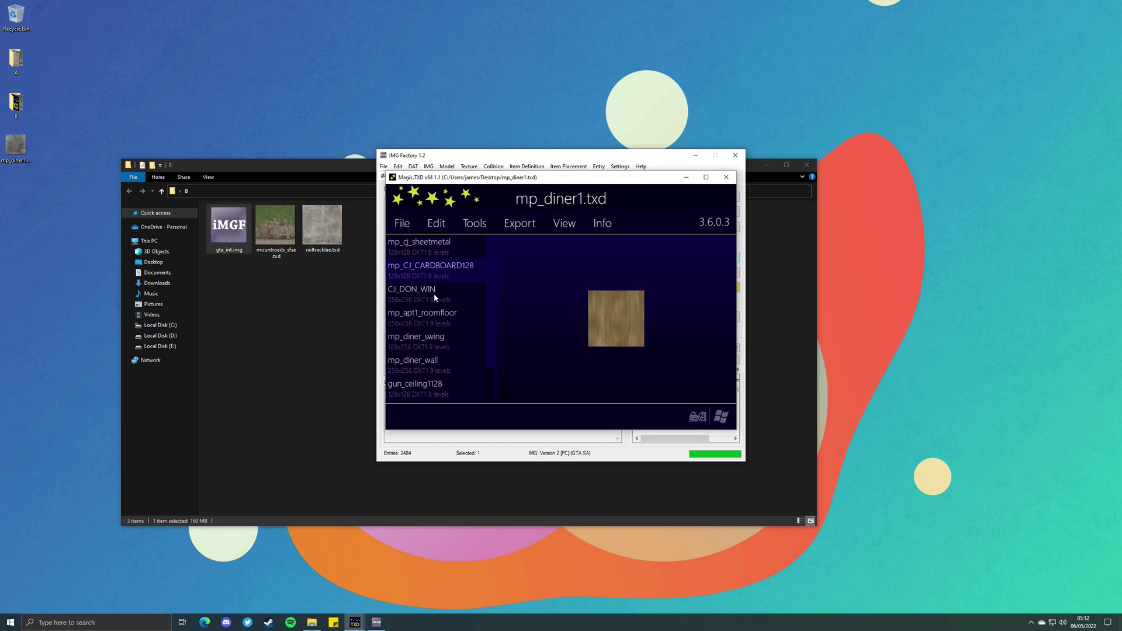
click(436, 296)
scroll(438, 329, down, 2)
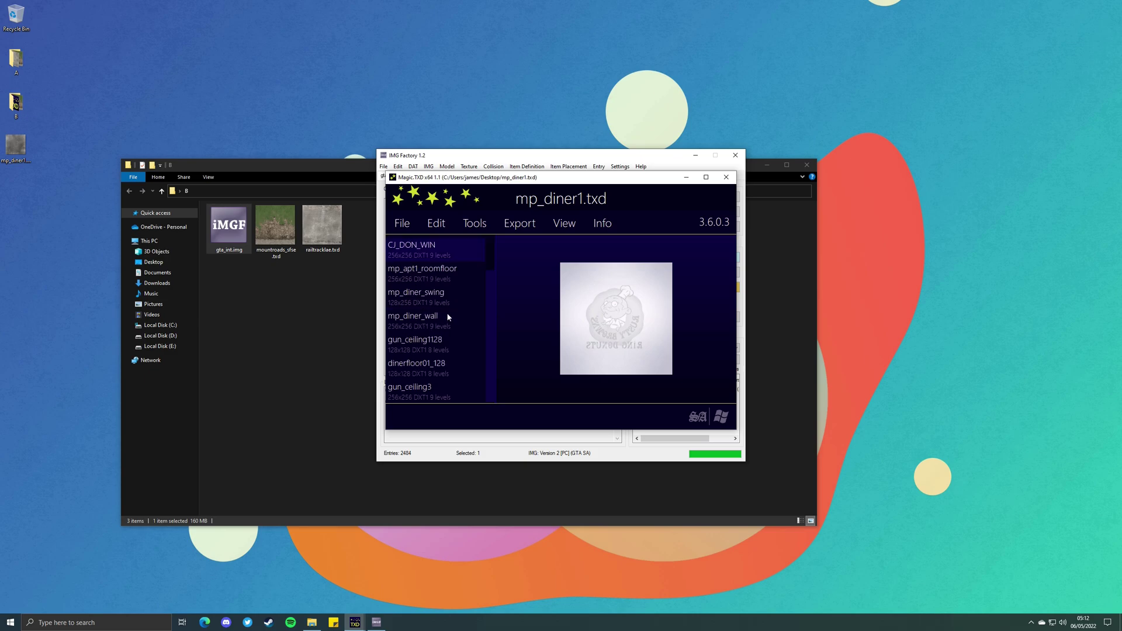
click(726, 177)
click(736, 155)
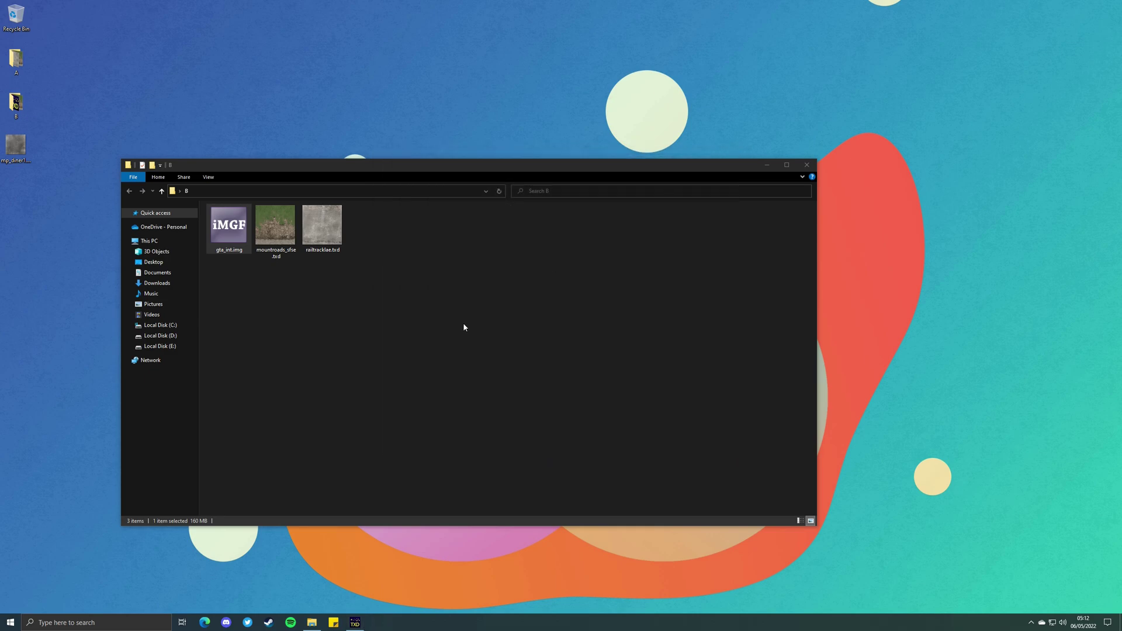